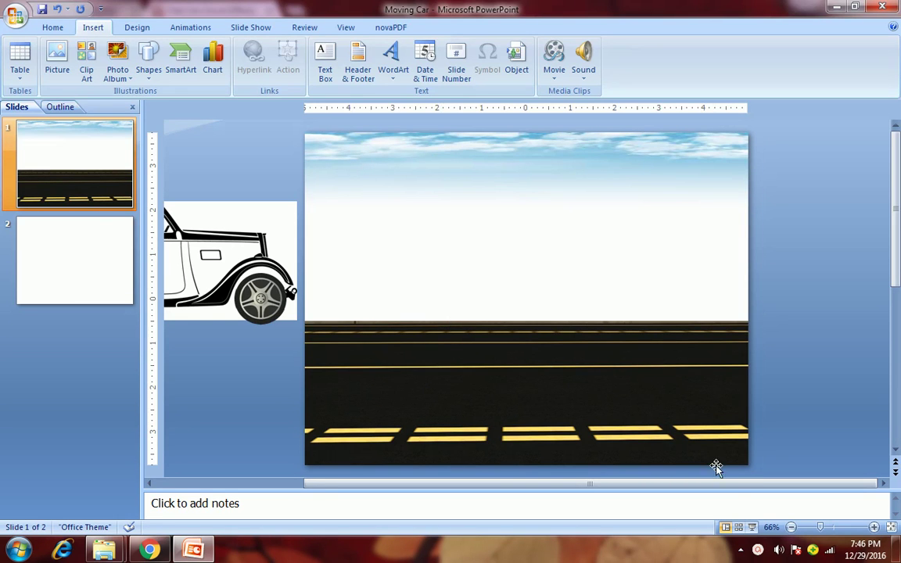
Step: Preview the slideshow, then copy slide 1's sky and road pictures onto slide 2
click(752, 528)
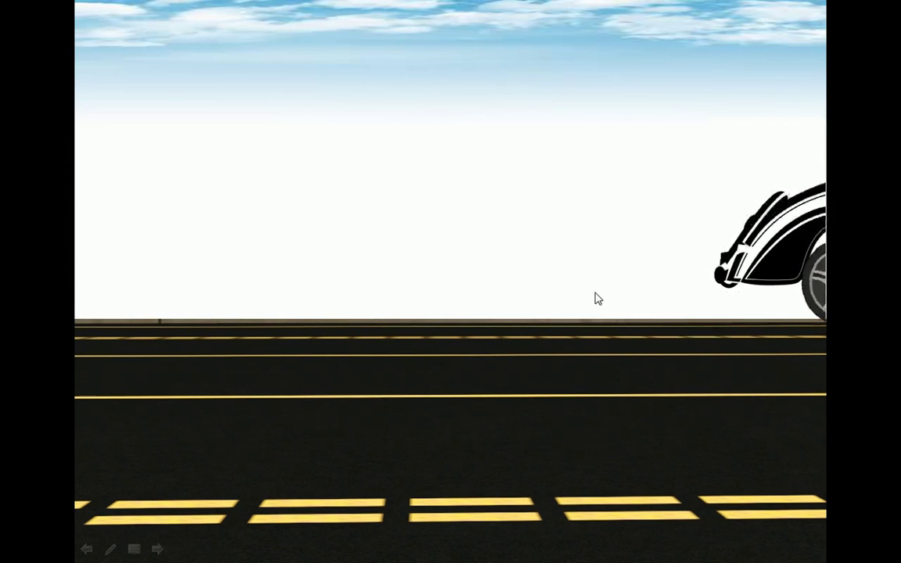
key(Escape)
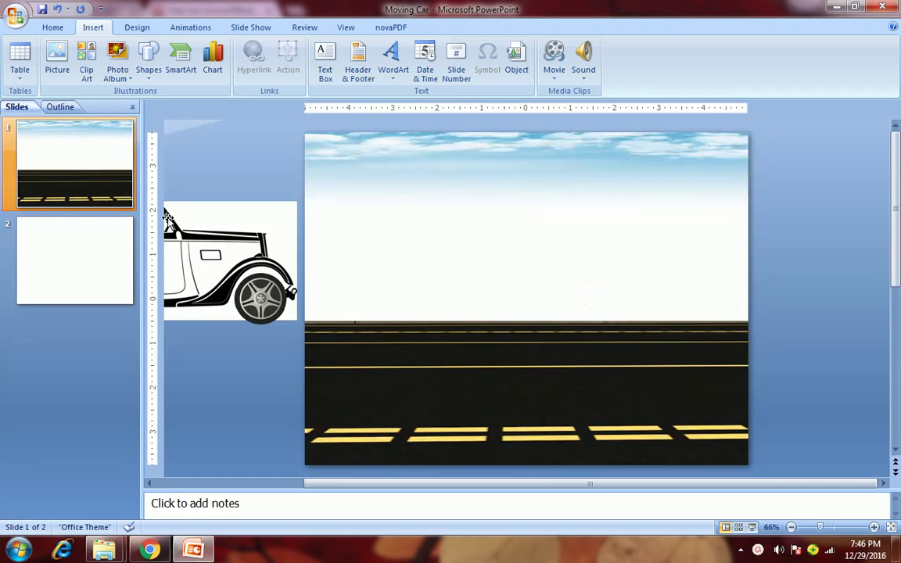
click(80, 254)
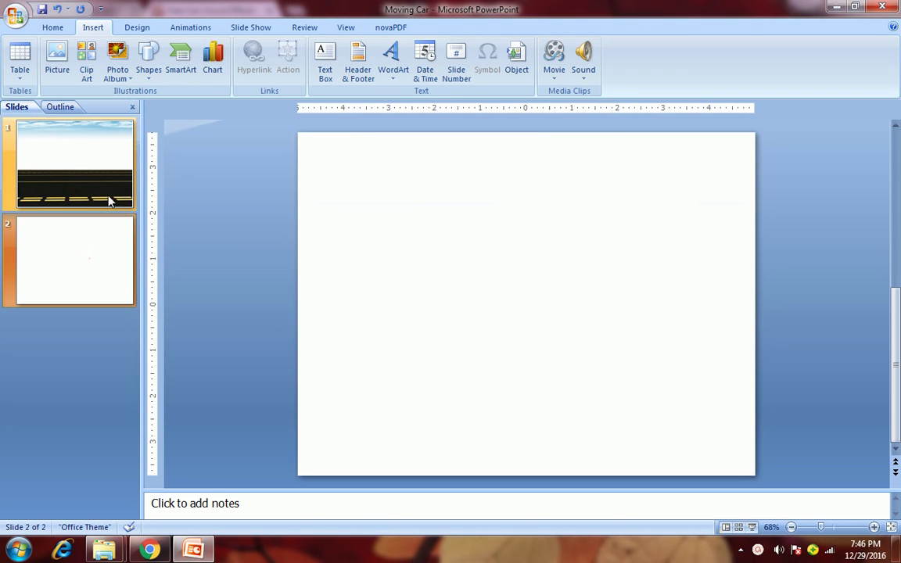
click(105, 165)
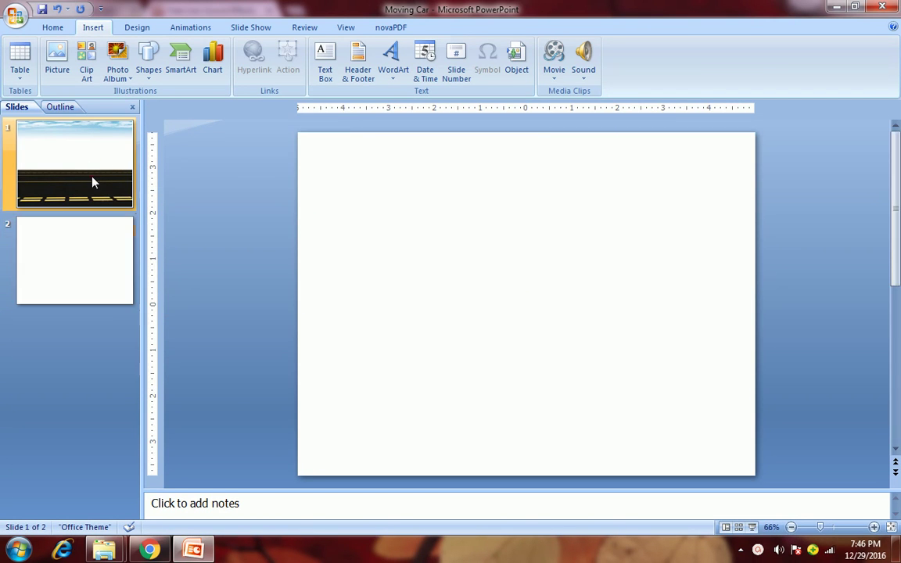
click(338, 151)
shift+click(410, 363)
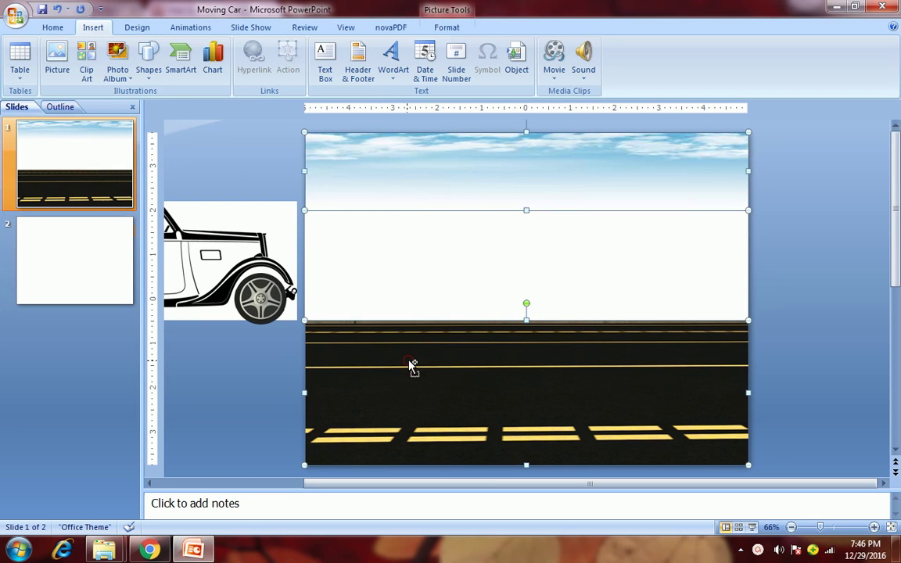
click(119, 278)
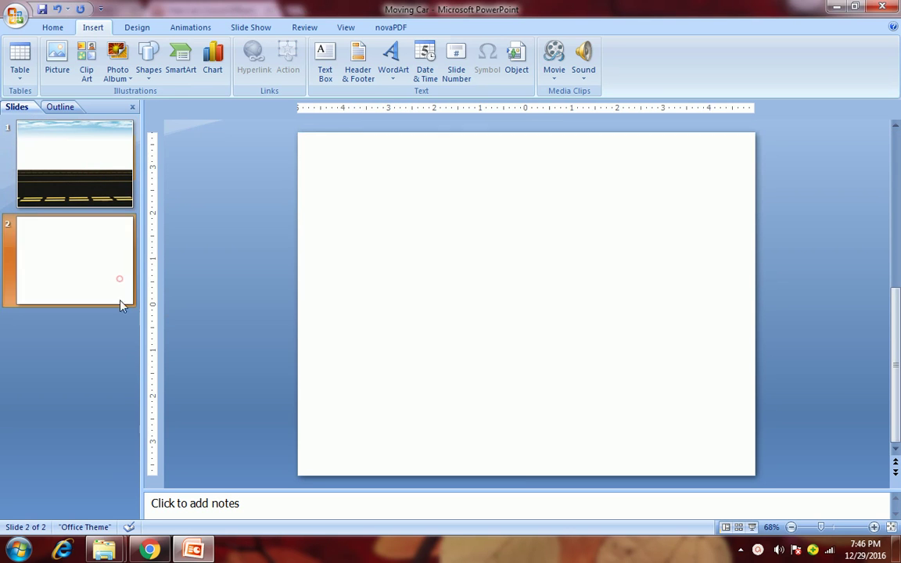
key(ctrl+v)
click(159, 236)
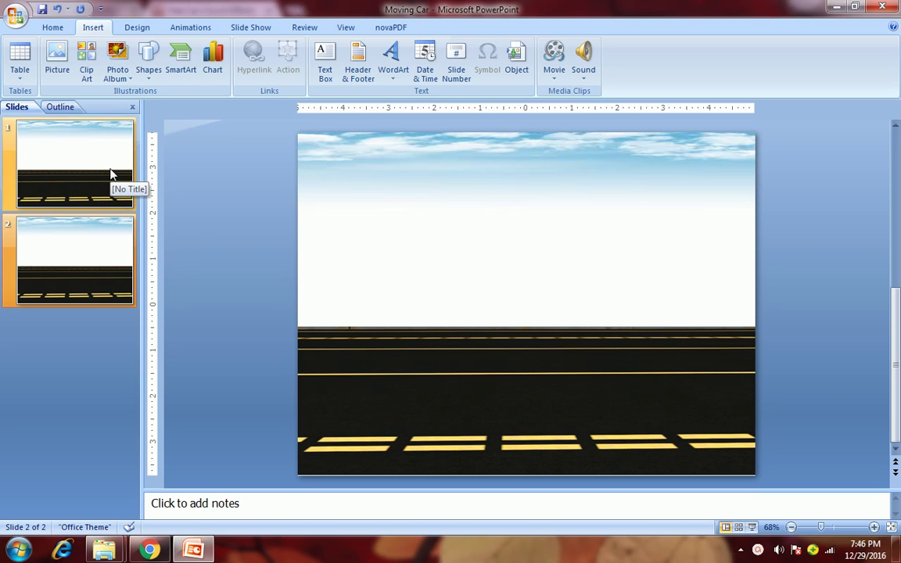
Step: Insert the car picture file on slide 2 and move it up above the road
click(63, 68)
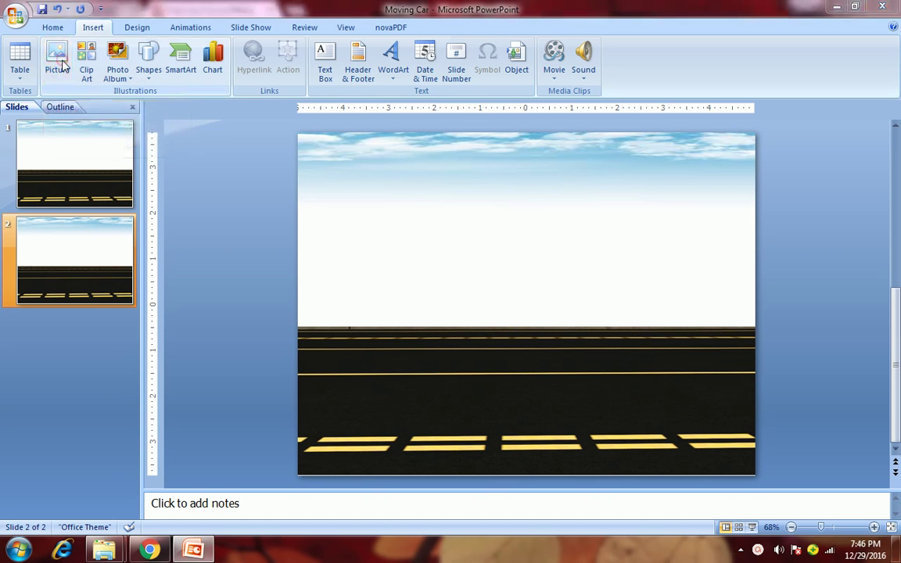
double_click(241, 108)
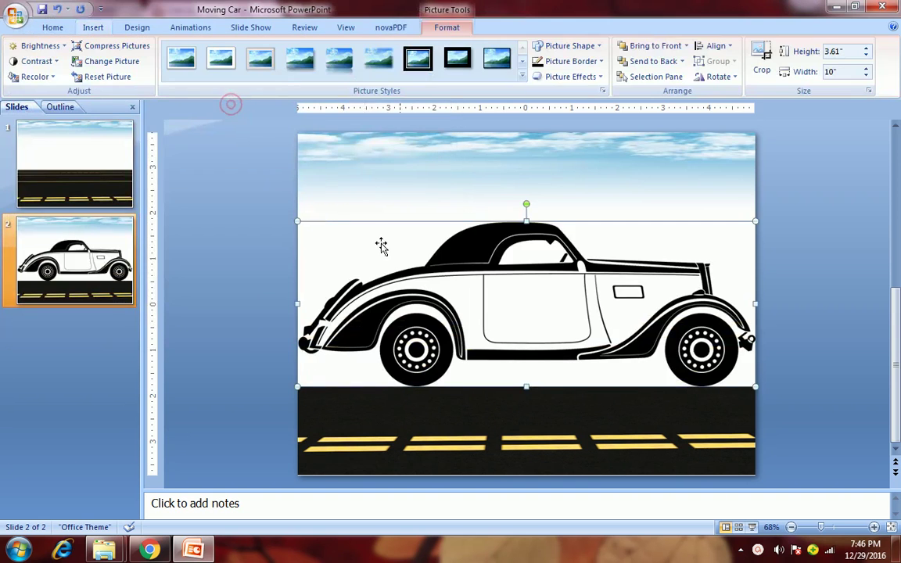
drag(419, 370, 431, 296)
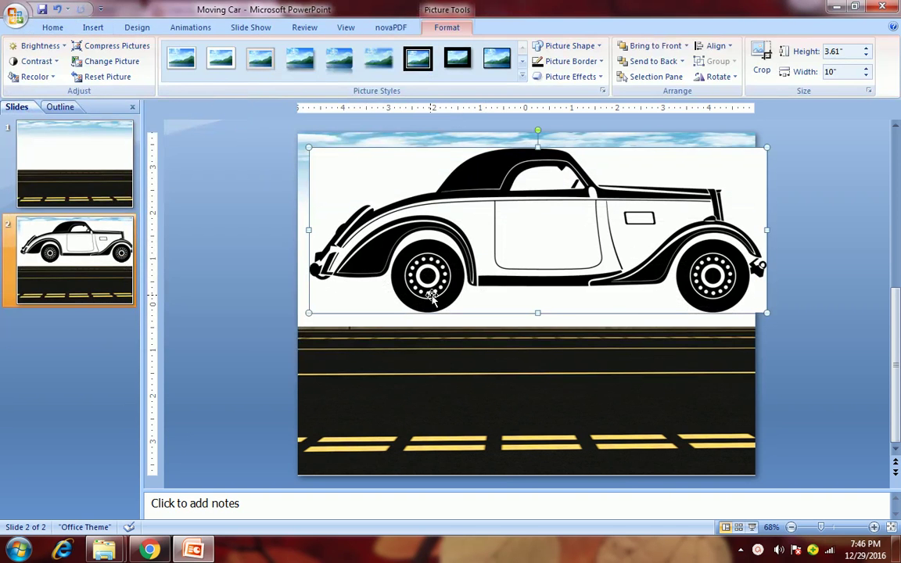
click(605, 258)
click(17, 550)
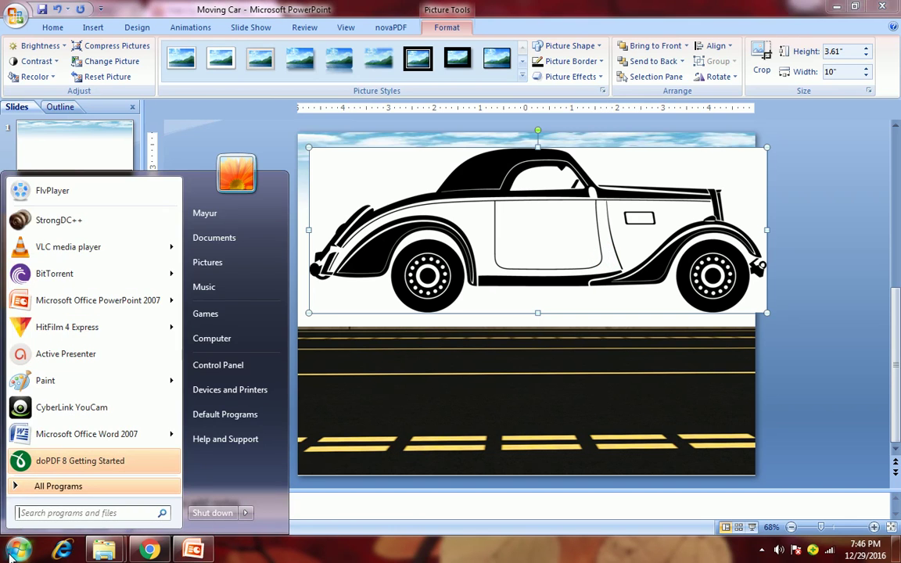
text(paint)
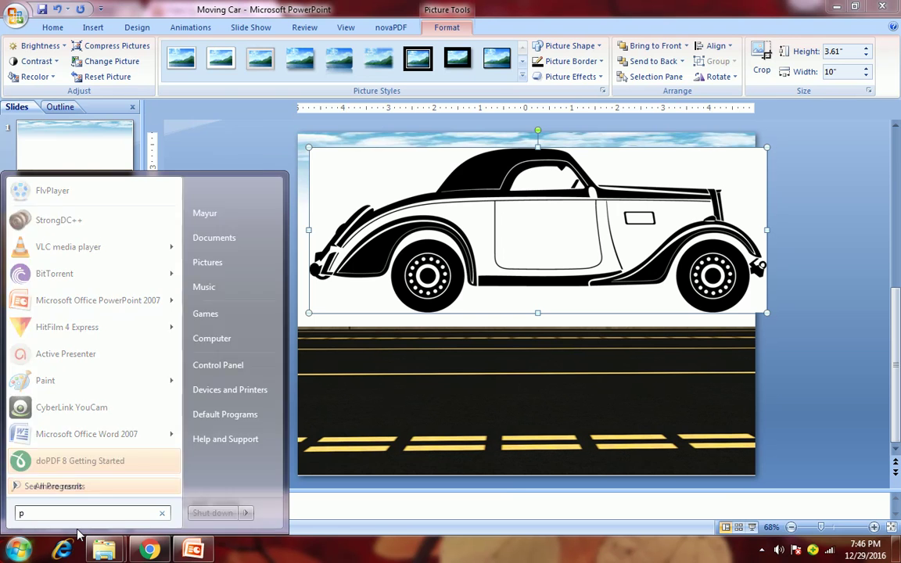
key(Return)
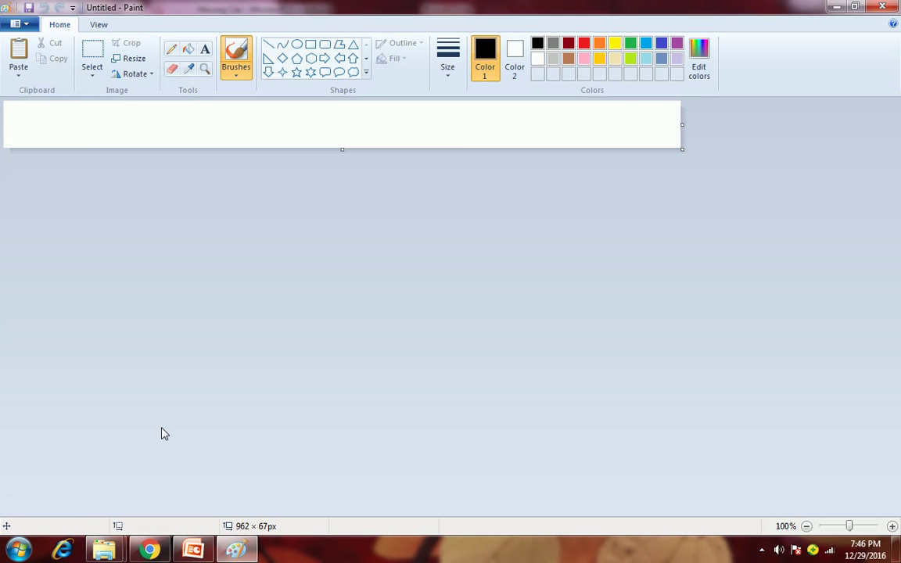
key(ctrl+v)
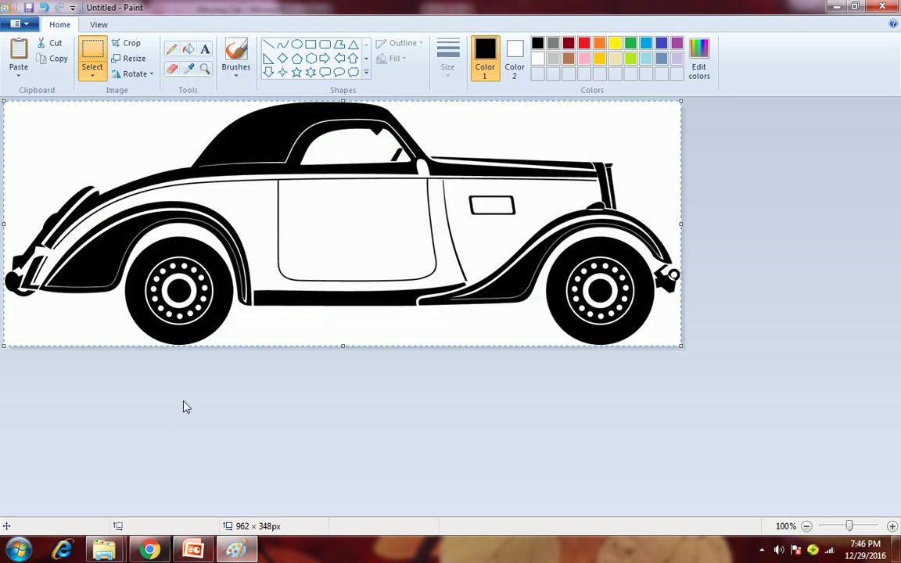
click(174, 69)
mouse_move(131, 266)
mouse_down()
mouse_move(142, 293)
mouse_move(164, 262)
mouse_move(153, 292)
mouse_move(161, 273)
mouse_move(174, 302)
mouse_move(167, 235)
mouse_move(184, 299)
mouse_move(170, 273)
mouse_move(178, 260)
mouse_up()
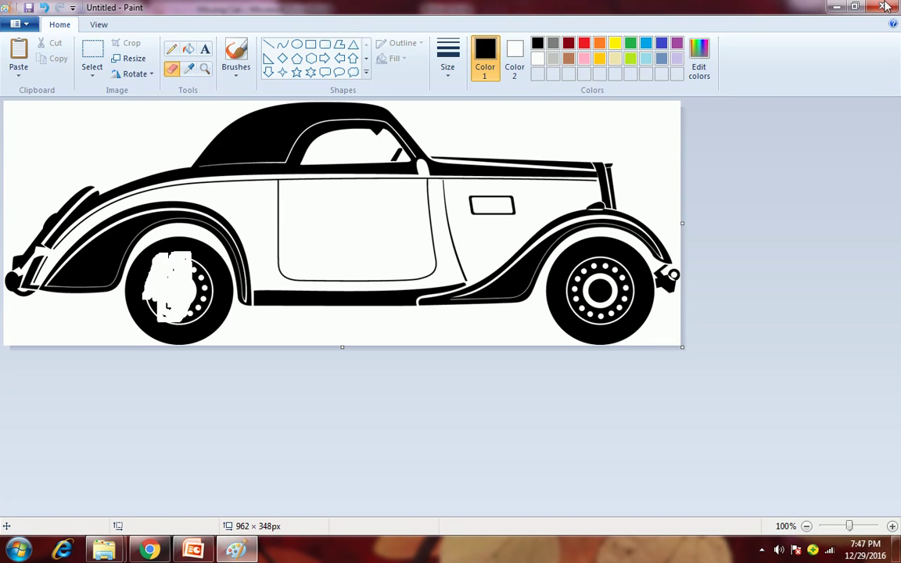
key(alt+F4)
Step: Discard the Paint drawing and replace slide 2's full car with slide 1's wheel-less car body
click(477, 276)
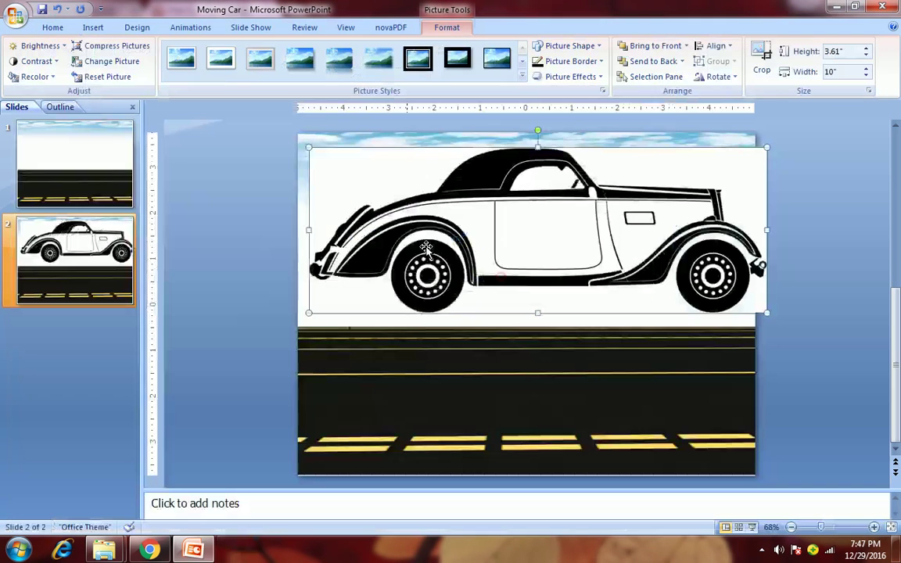
click(110, 186)
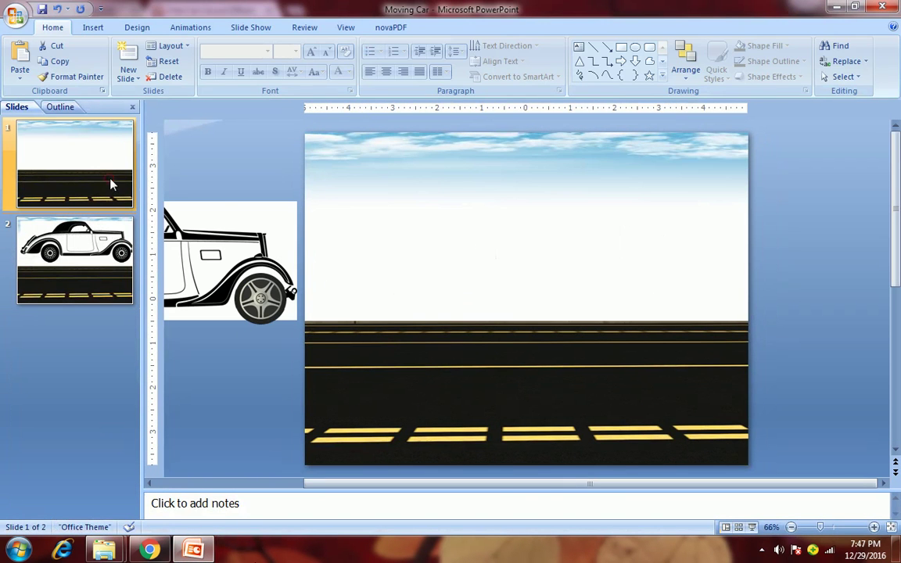
click(232, 250)
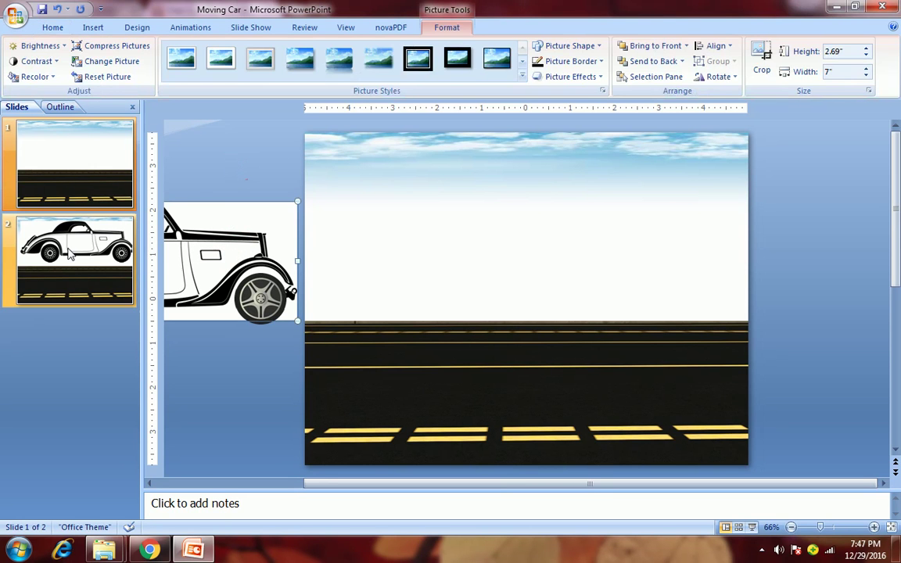
click(69, 252)
click(408, 229)
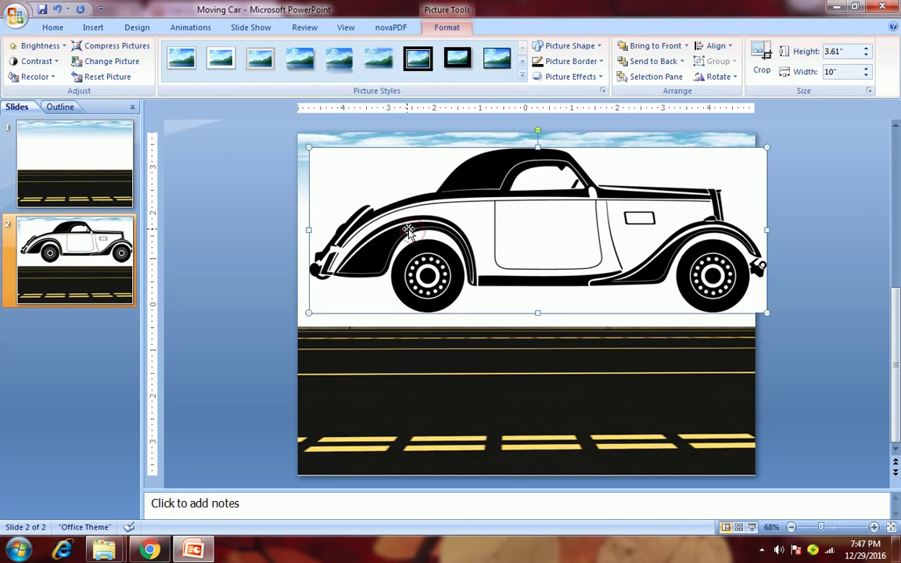
key(Delete)
key(ctrl+v)
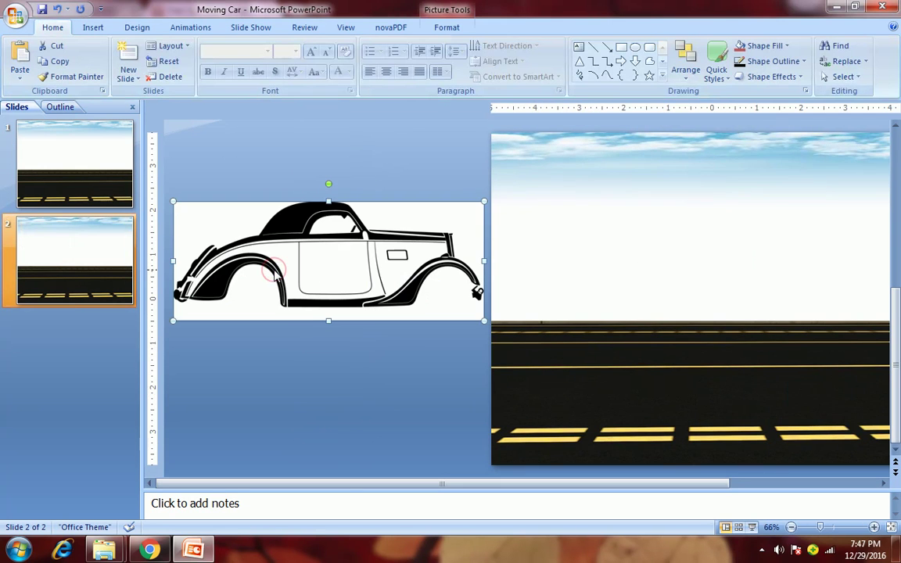
click(222, 150)
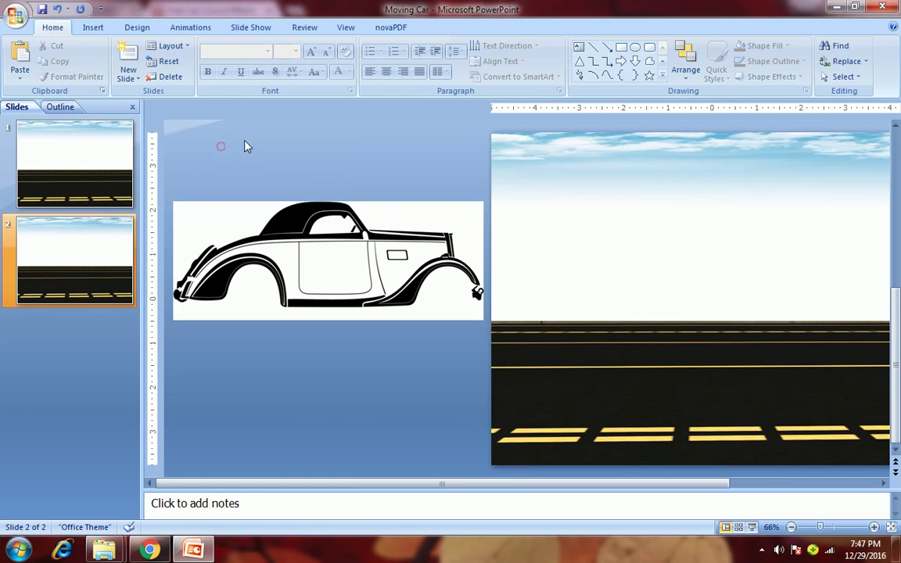
click(92, 27)
Step: Place a spoked wheel clip art in the car's front wheel arch, sized to 1.17 inches
click(86, 61)
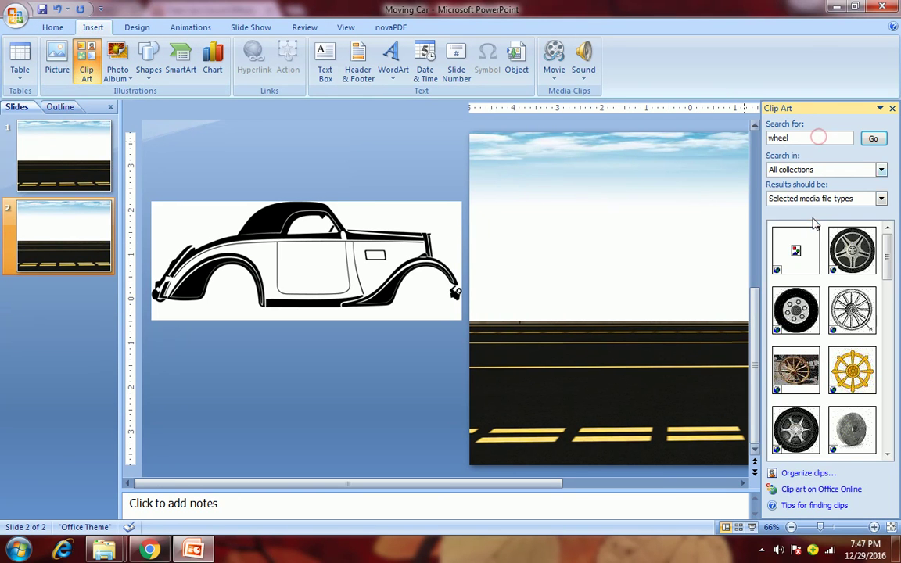
drag(852, 250, 664, 252)
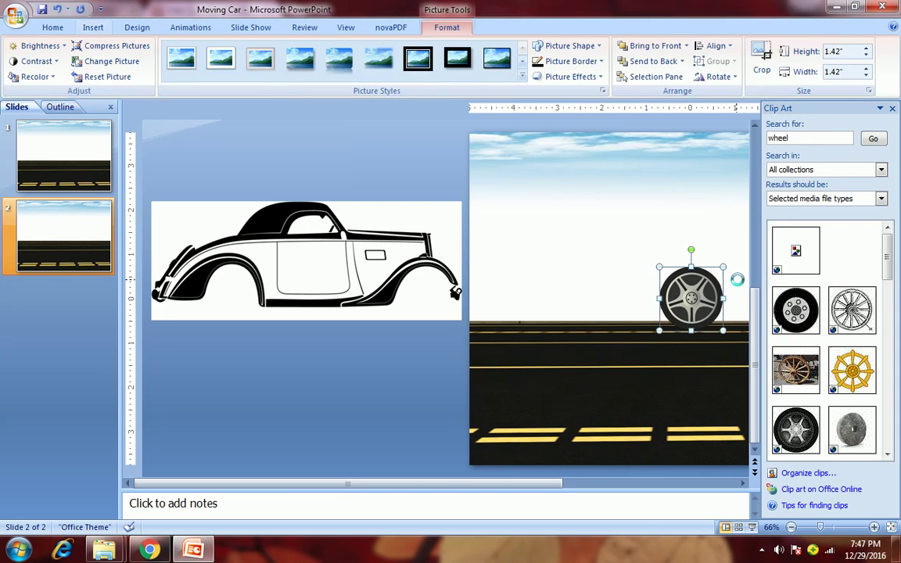
click(892, 108)
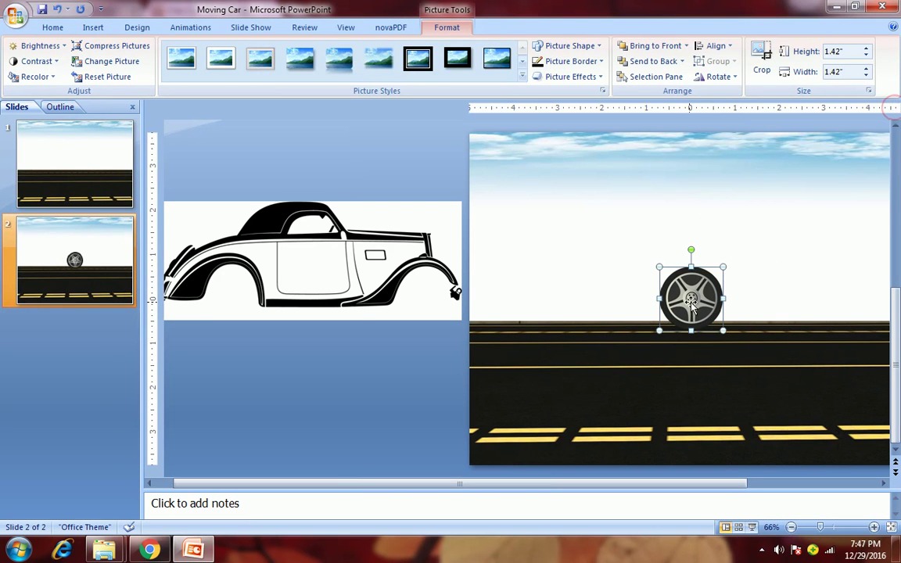
drag(691, 297, 423, 305)
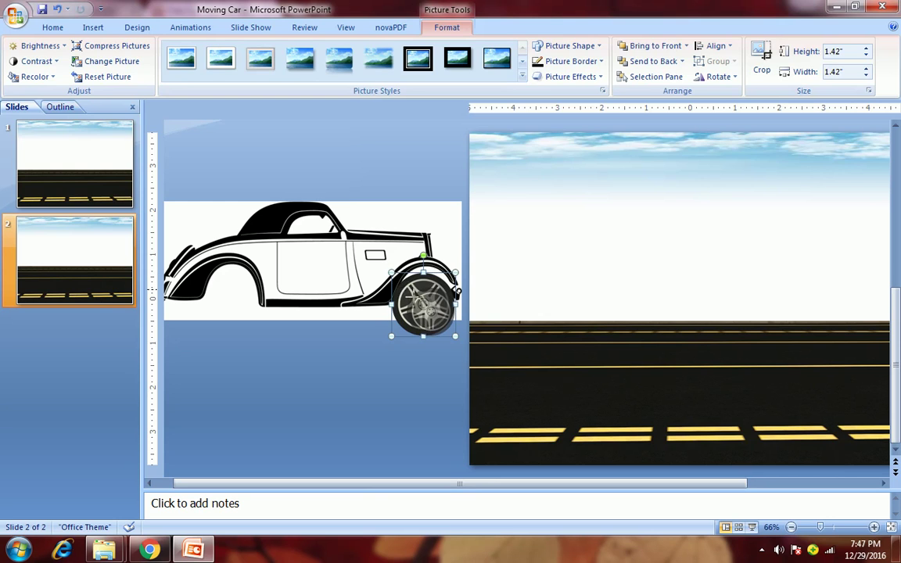
drag(391, 272, 405, 288)
key(Up)
key(Up)
key(Up)
key(Left)
key(Left)
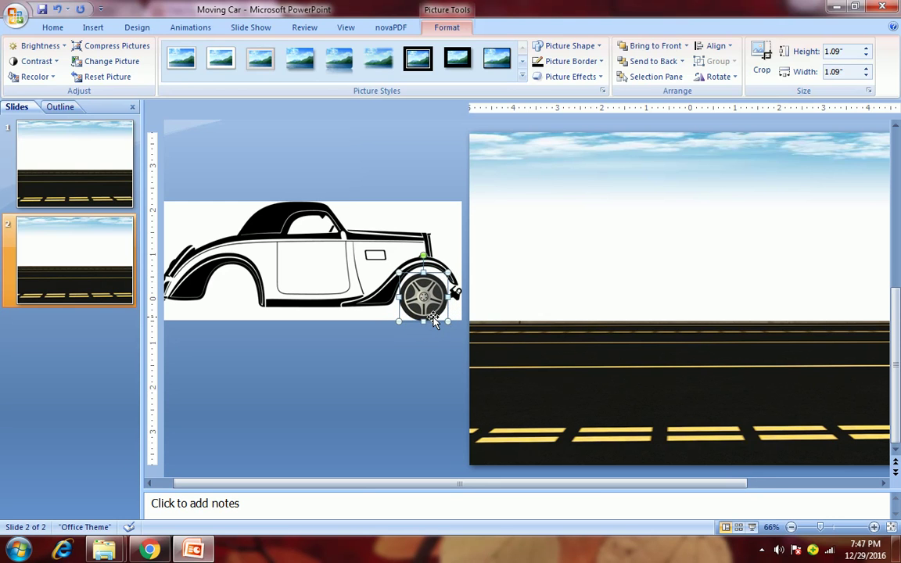
key(Up)
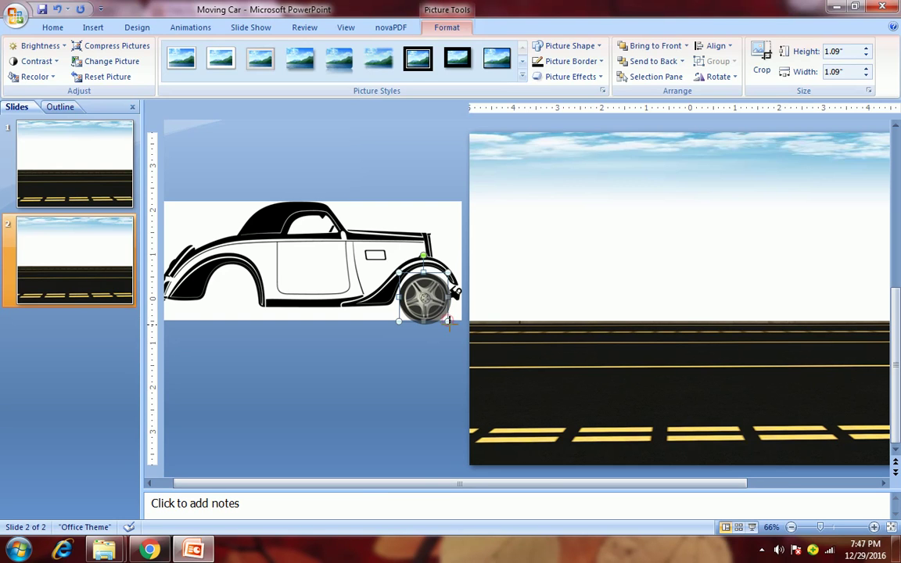
drag(438, 323, 433, 334)
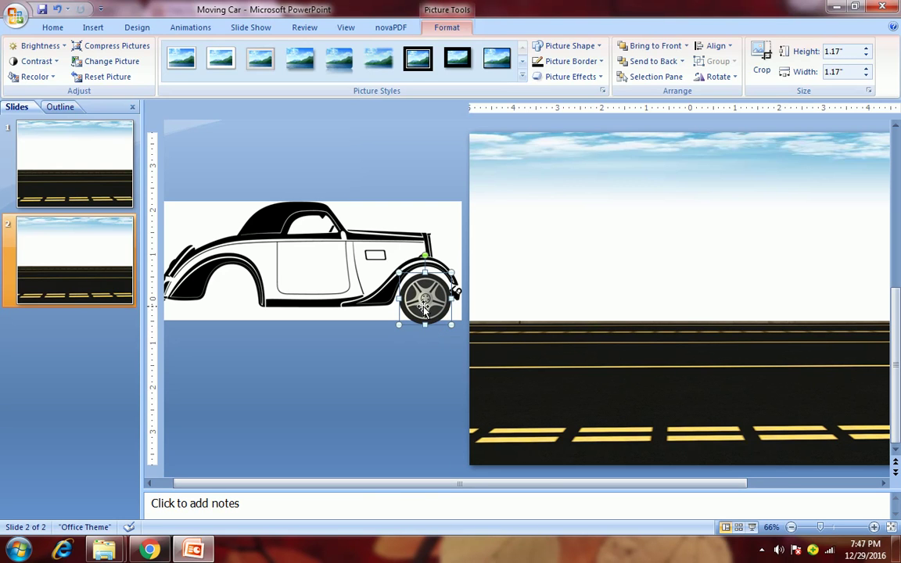
click(418, 342)
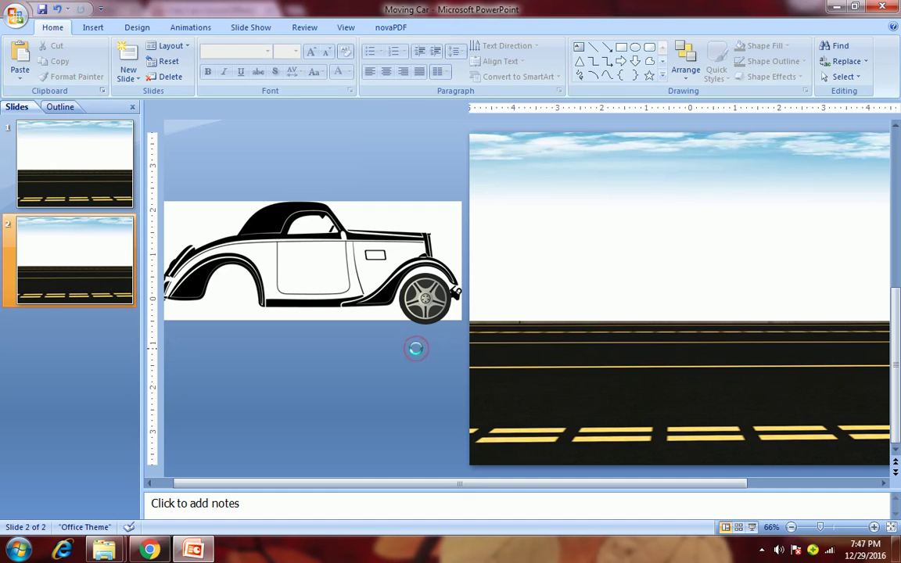
Step: Position a second wheel over the car's rear wheel arch and line it up
drag(419, 305, 224, 306)
key(Up)
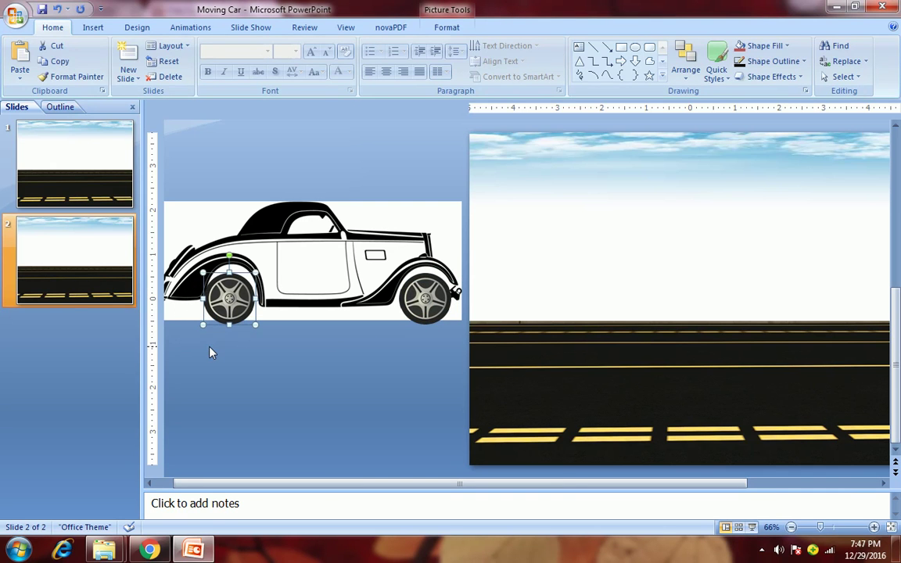
key(Right)
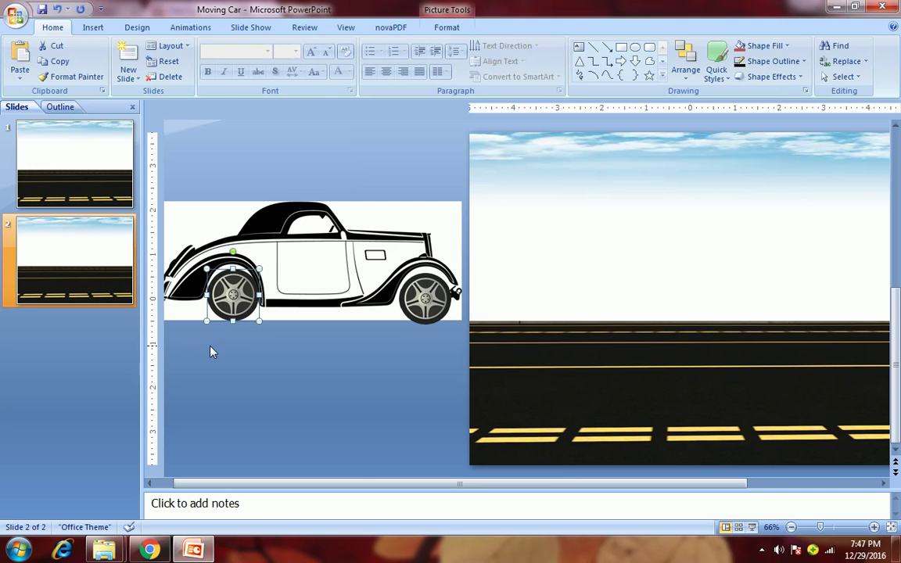
click(379, 348)
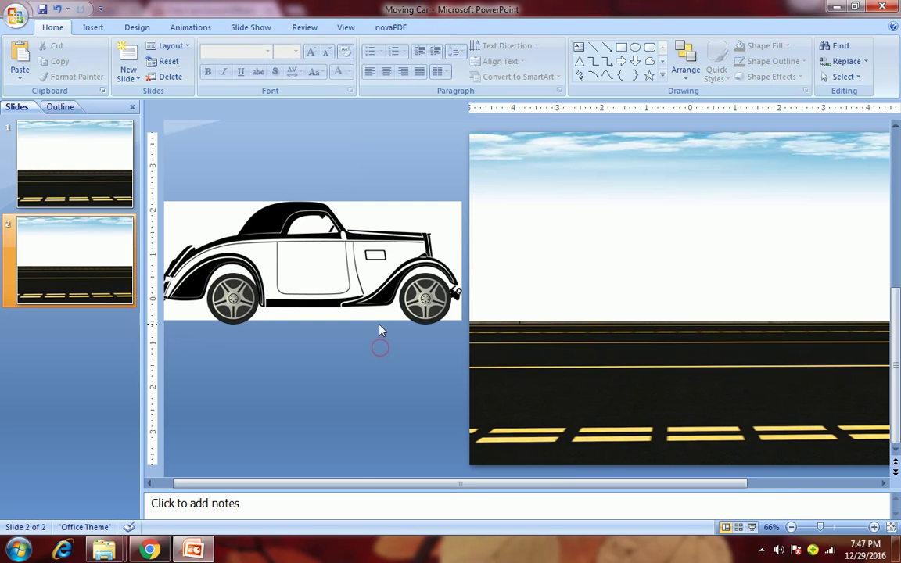
click(355, 273)
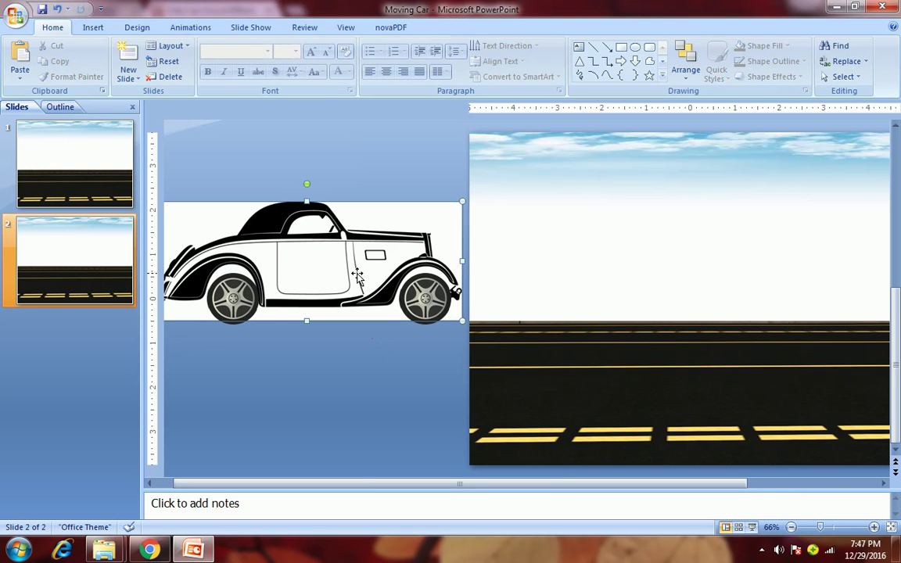
Step: In Custom Animation, delete the car's existing Right motion path
click(92, 28)
click(178, 31)
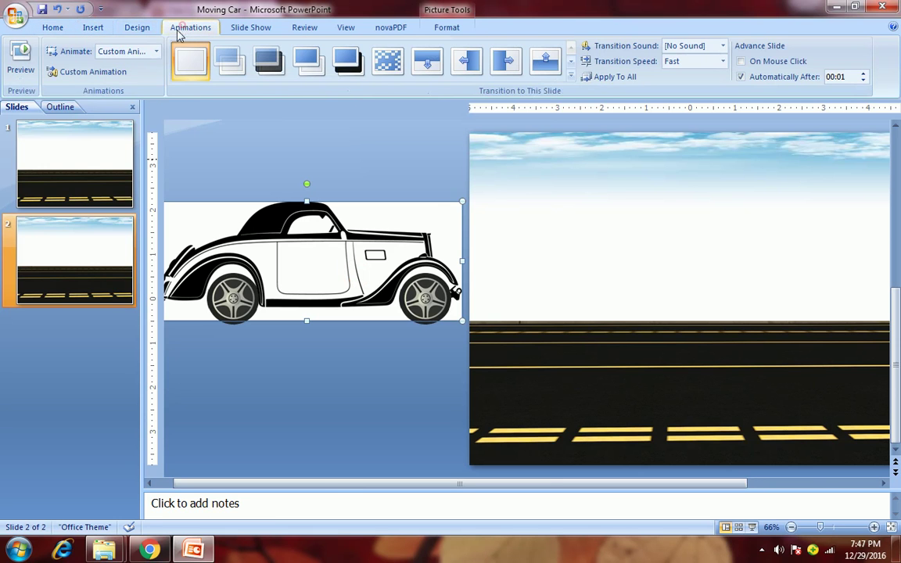
click(88, 75)
click(660, 261)
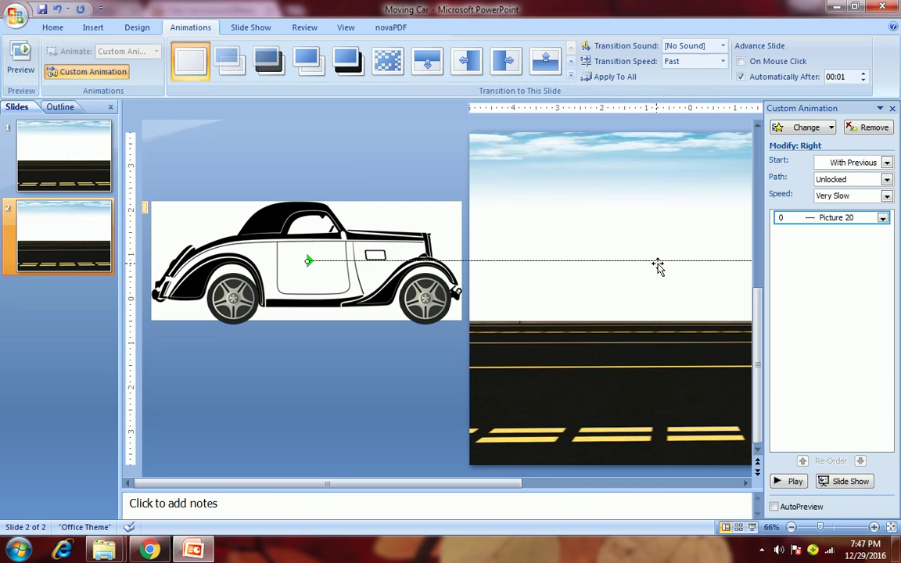
key(Delete)
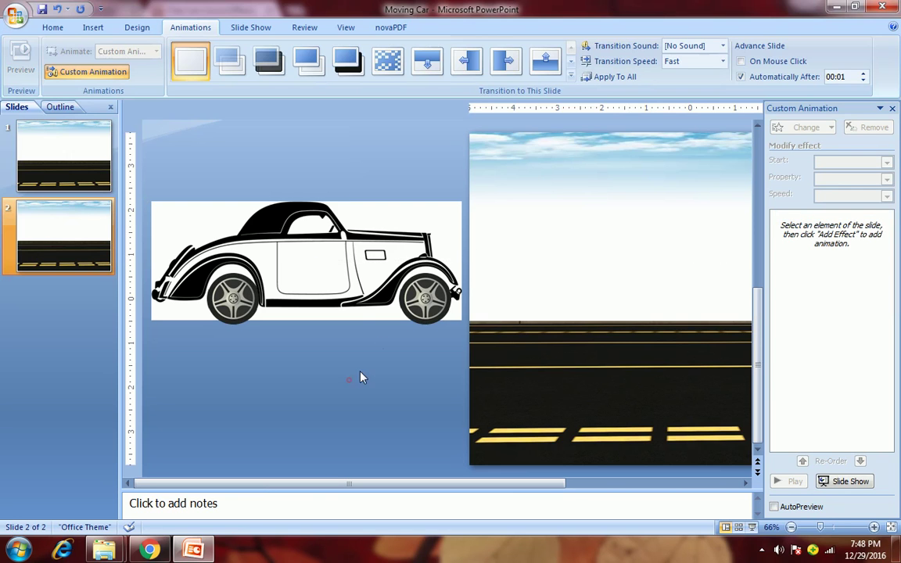
Step: Give the front wheel a Spin effect repeating until end of slide, and adjust its speed
click(426, 303)
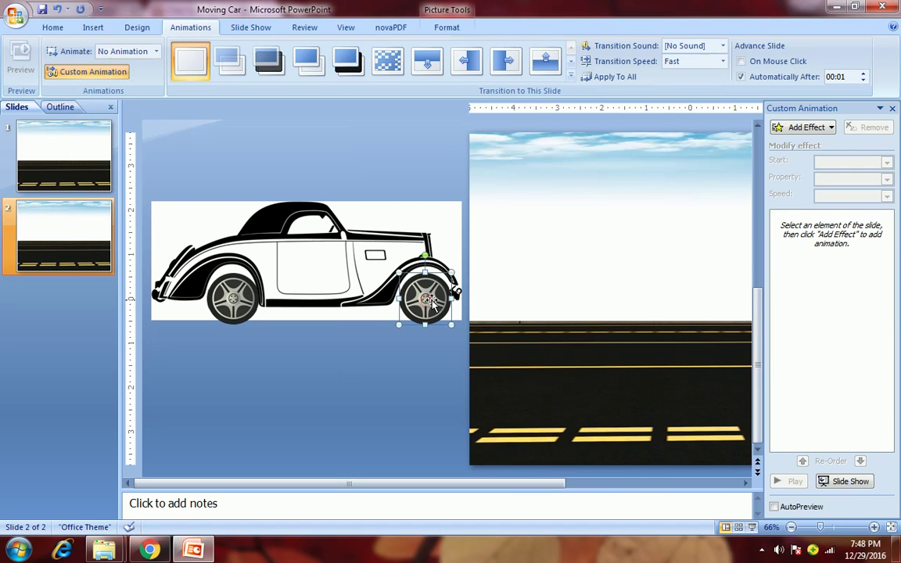
click(799, 129)
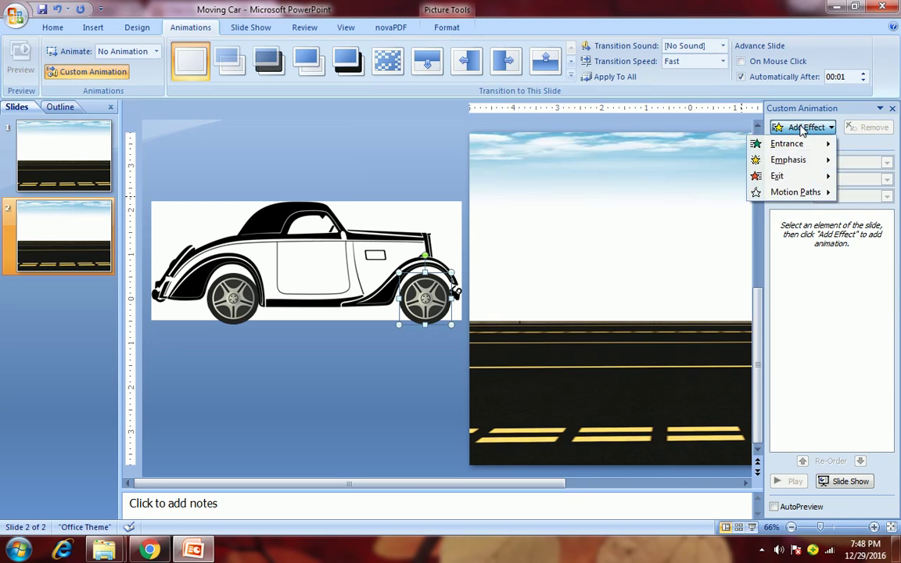
mouse_move(790, 160)
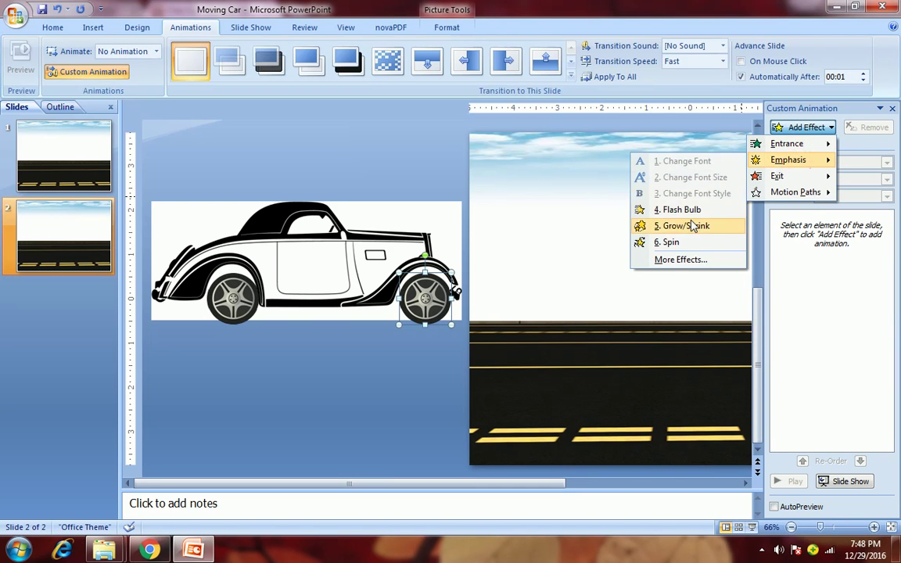
click(684, 241)
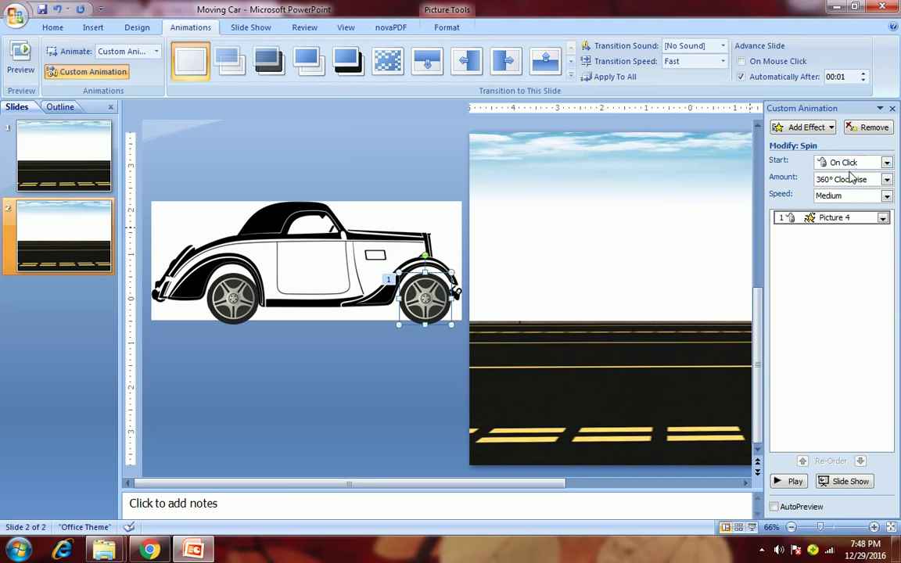
double_click(848, 217)
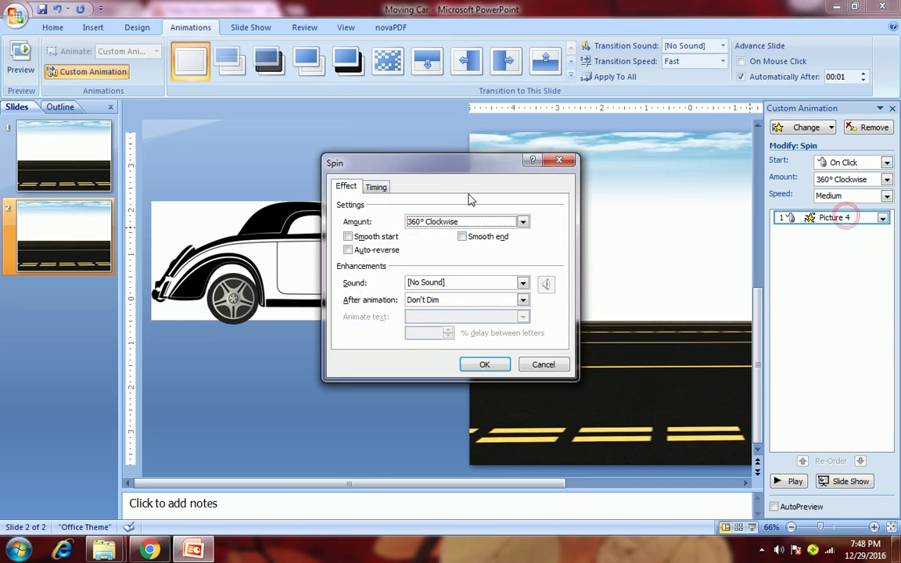
click(376, 188)
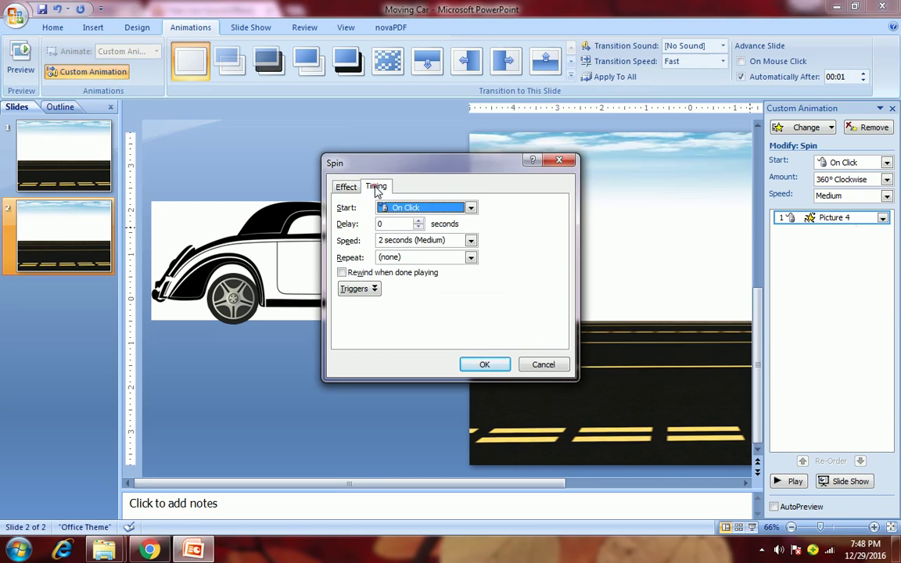
click(470, 258)
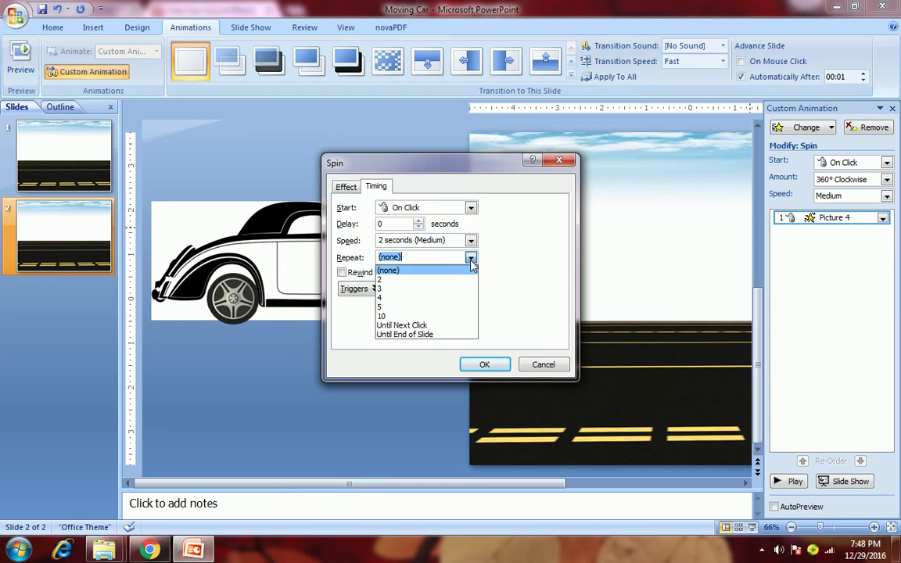
click(406, 333)
click(486, 363)
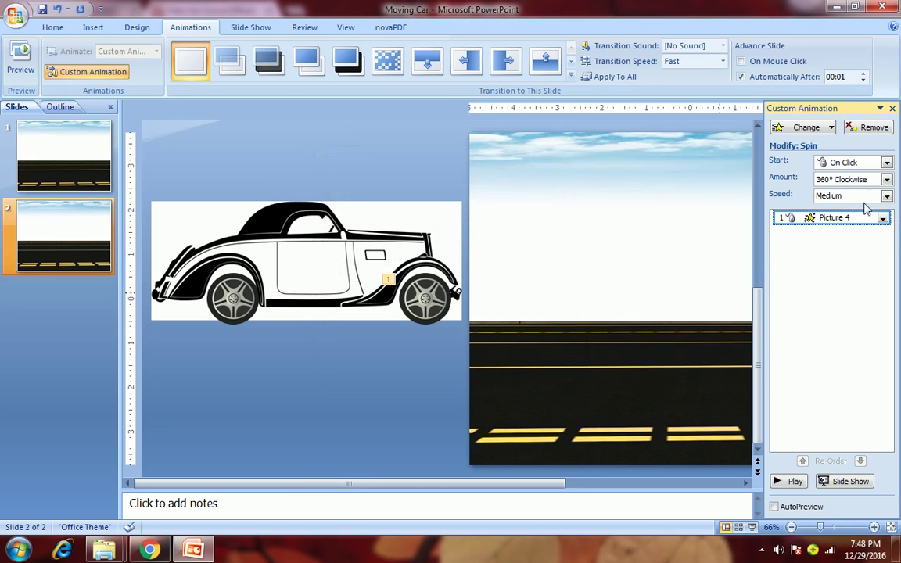
click(887, 197)
click(858, 216)
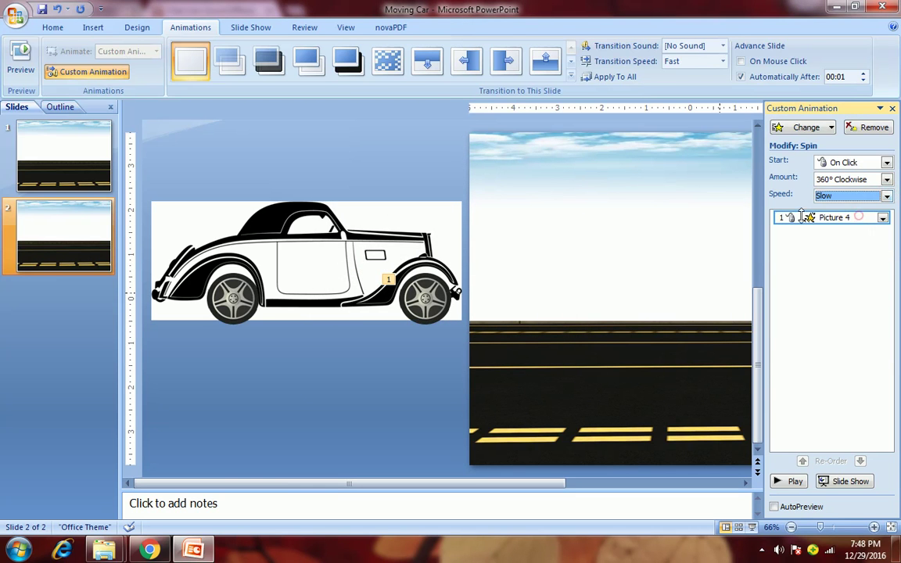
Step: Give the rear wheel a Spin repeating until end of slide, starting With Previous
click(231, 293)
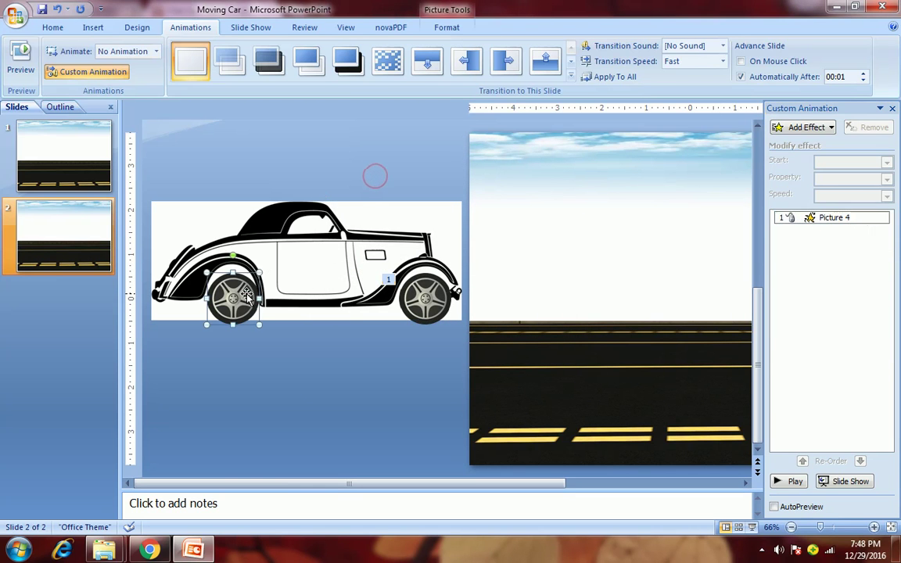
click(803, 128)
mouse_move(782, 160)
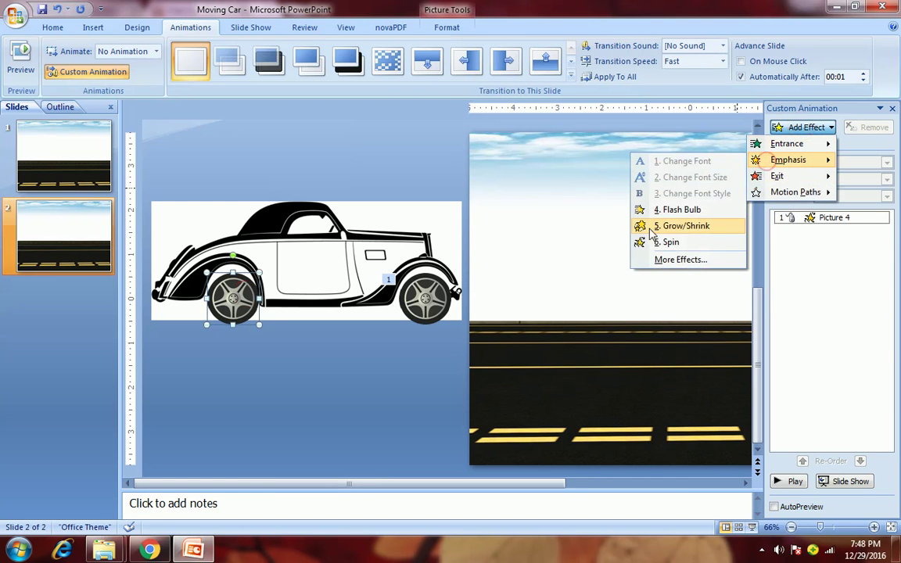
click(666, 243)
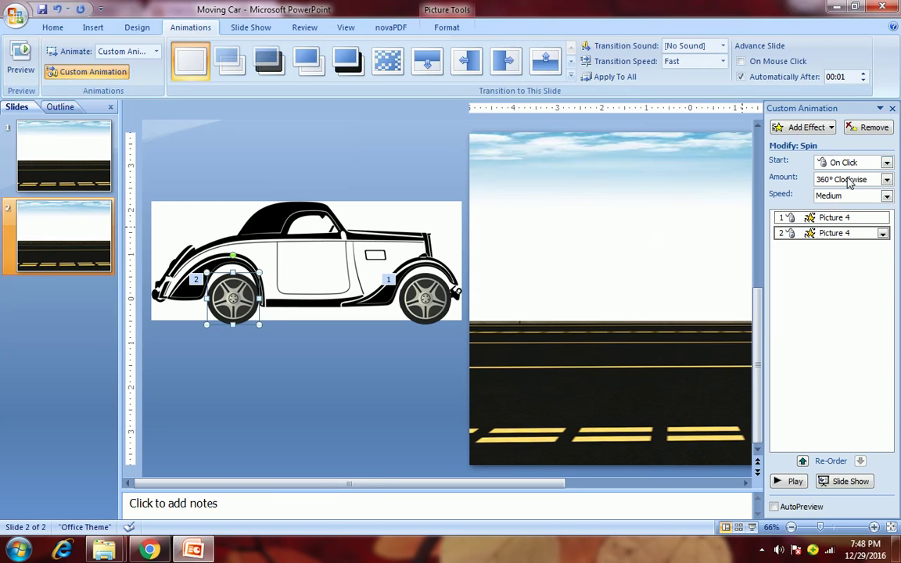
double_click(833, 232)
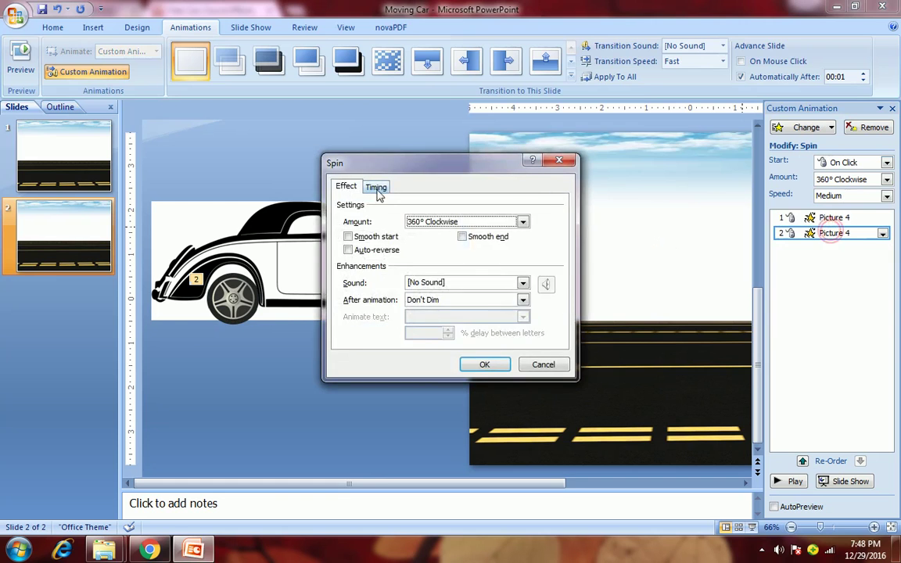
click(376, 187)
click(470, 257)
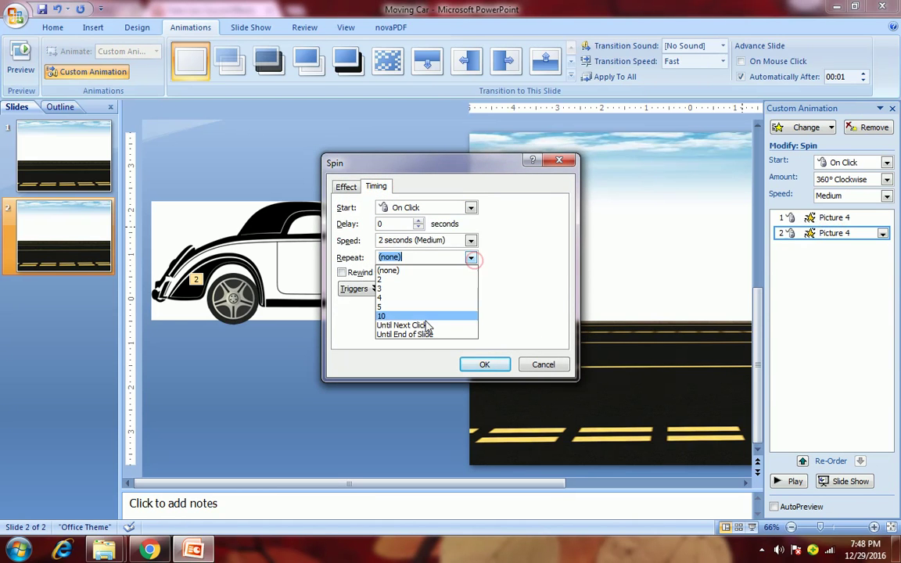
click(420, 335)
click(484, 364)
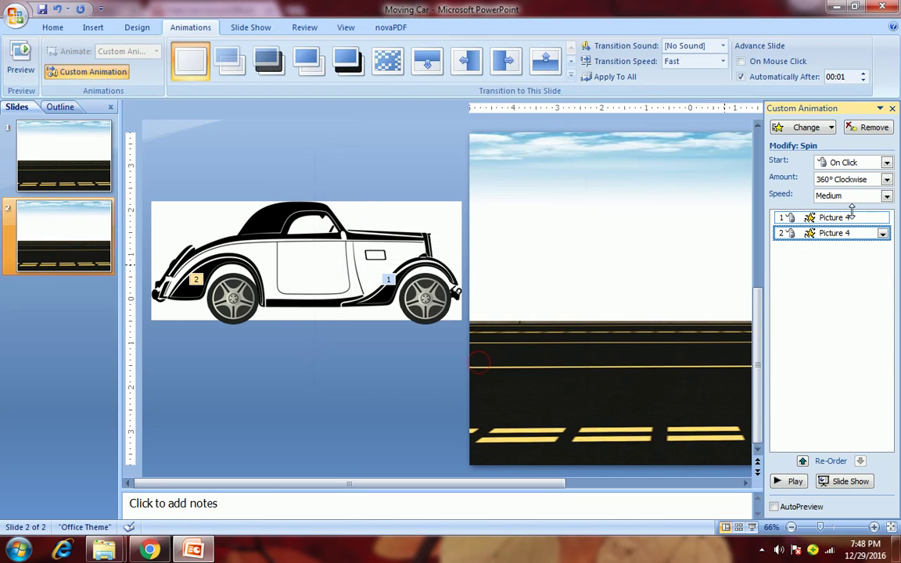
click(886, 161)
click(851, 190)
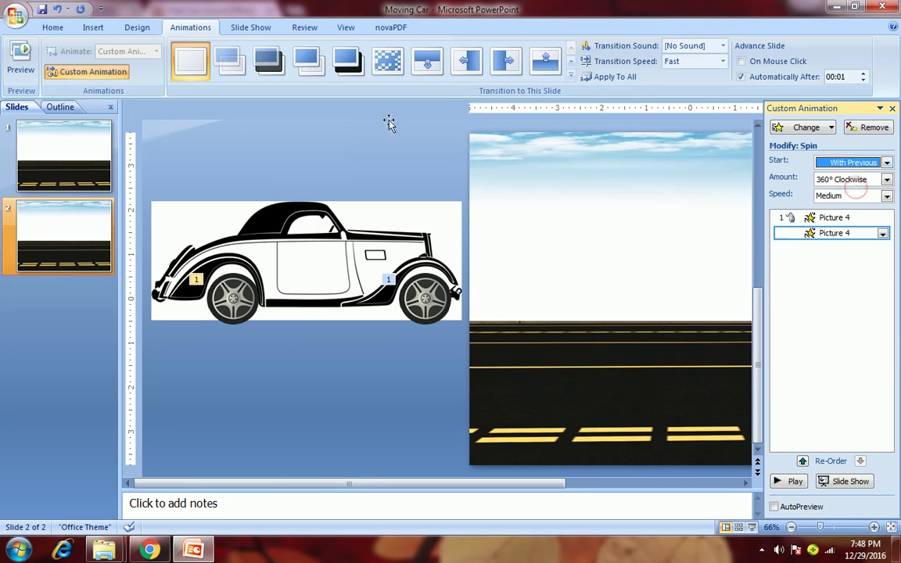
click(327, 248)
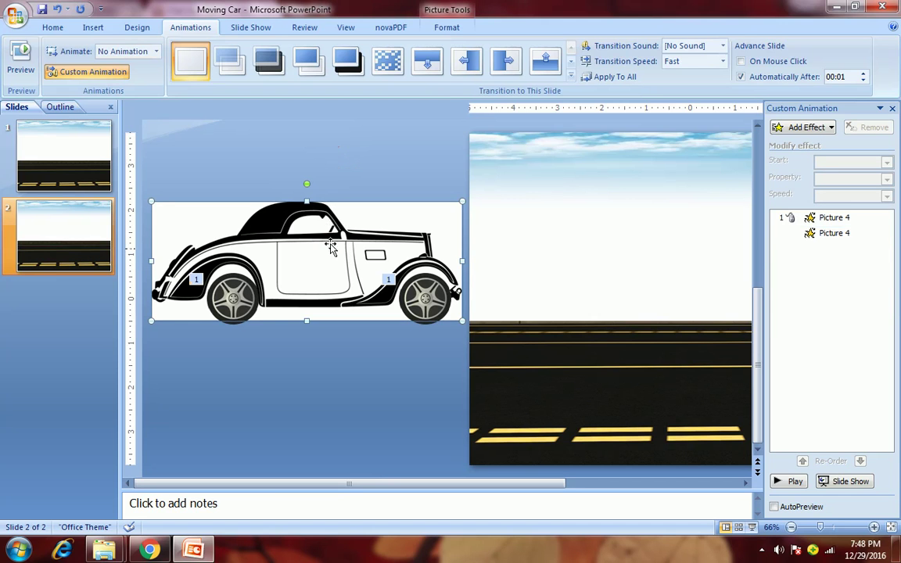
click(254, 311)
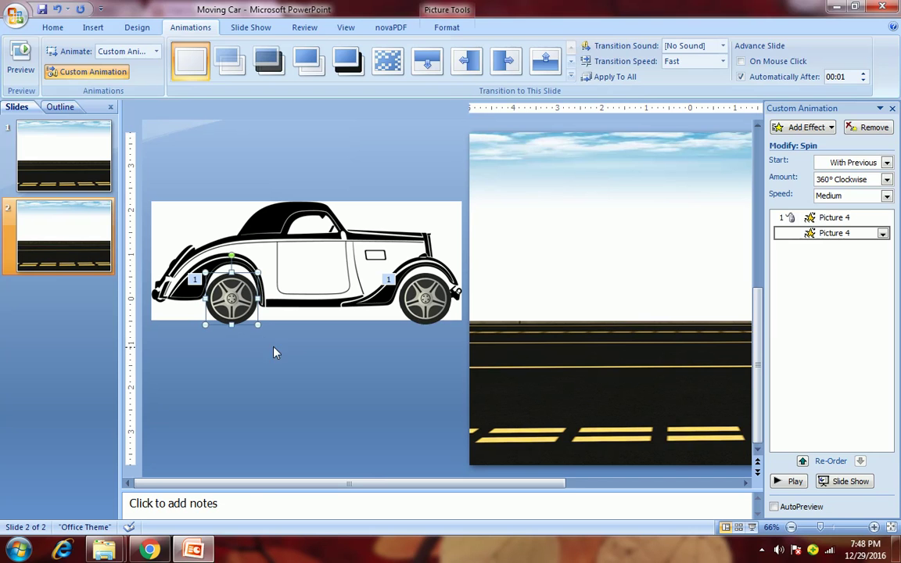
Step: Add a Motion Paths > Right animation to the car body
click(290, 232)
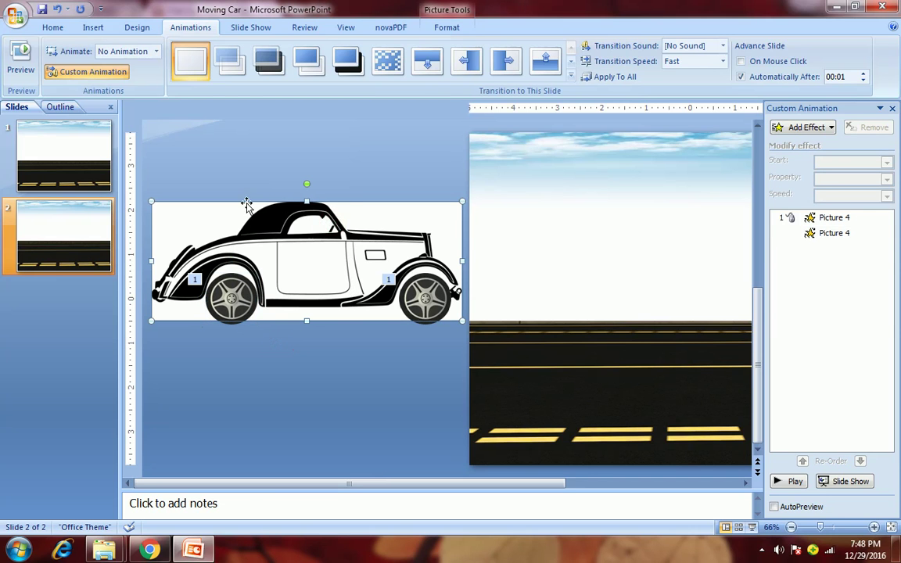
click(809, 127)
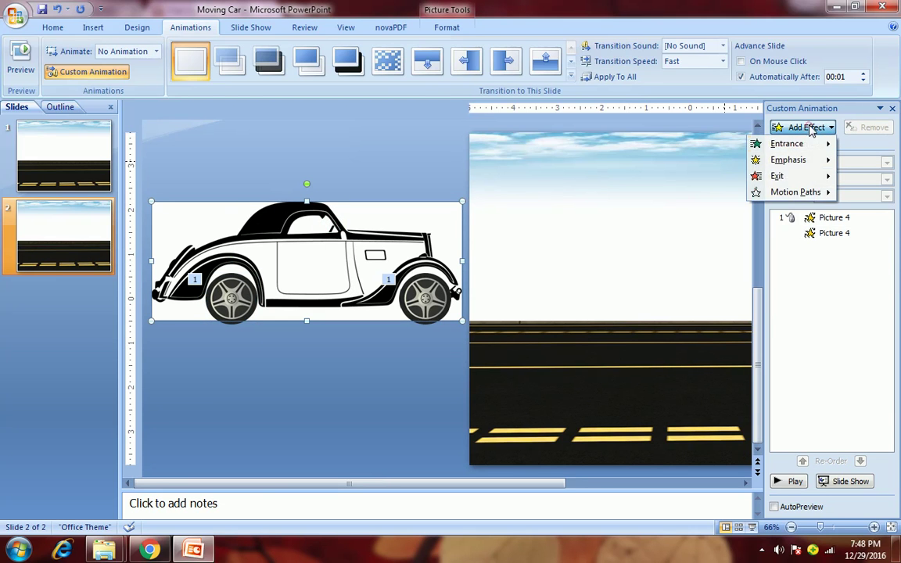
mouse_move(795, 192)
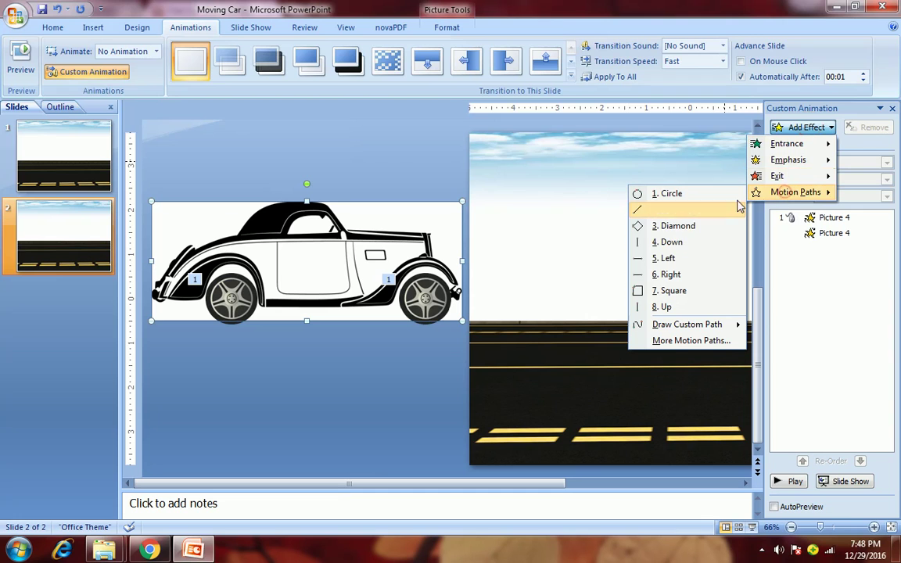
click(679, 274)
Step: Add rightward motion paths to the front and rear wheels, then save the presentation
click(380, 163)
key(Tab)
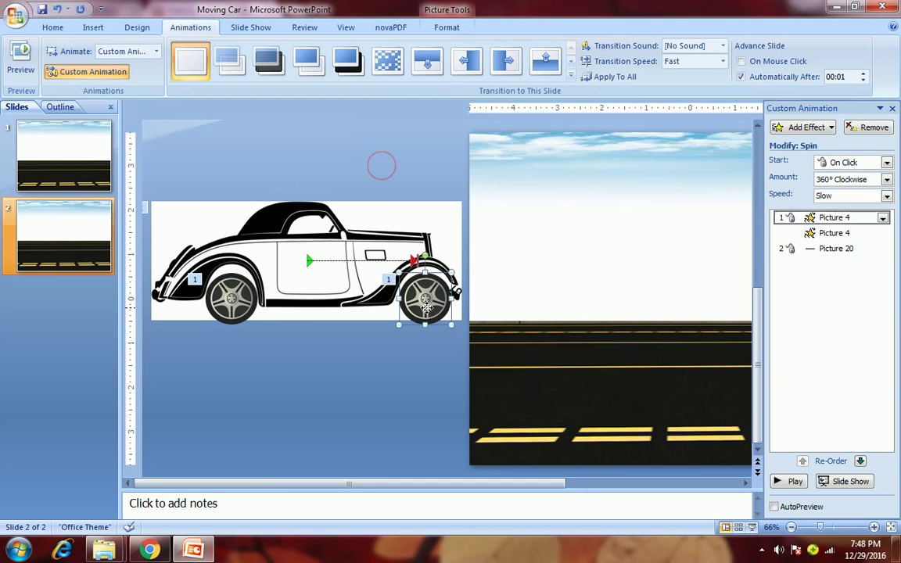
click(809, 127)
mouse_move(795, 191)
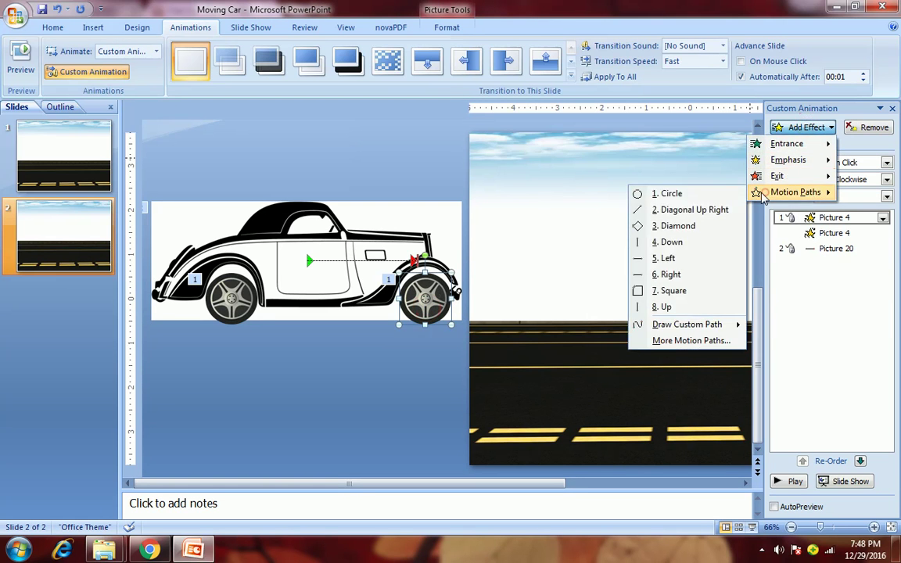
click(696, 274)
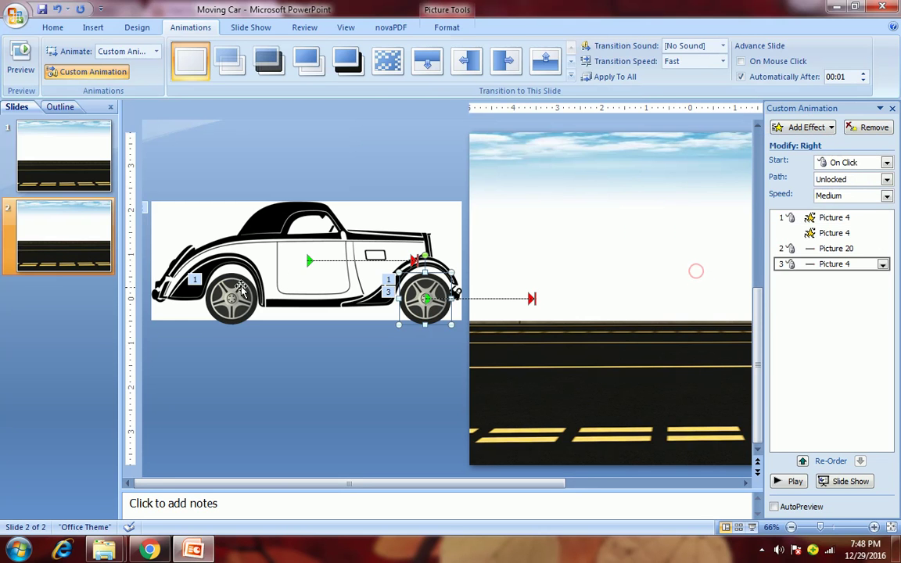
key(Tab)
click(799, 128)
mouse_move(793, 191)
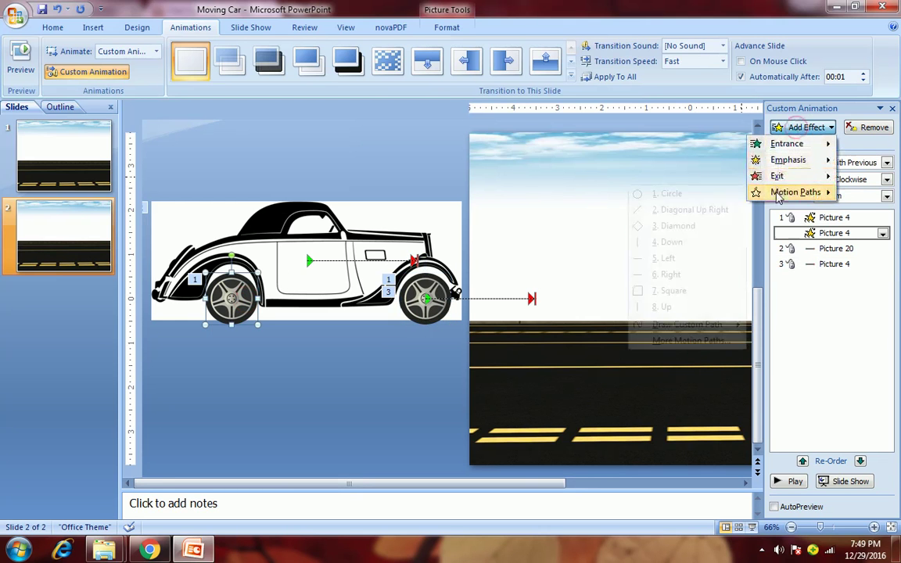
click(676, 274)
click(319, 144)
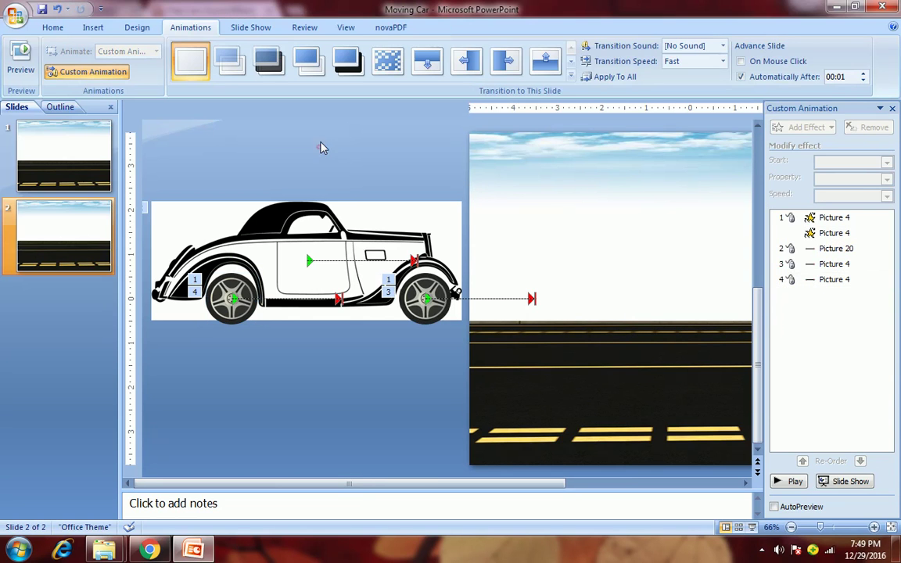
click(43, 10)
Step: Stretch the car body's motion path end past the slide's right edge, undoing an accidental move
scroll(377, 180, down, 2)
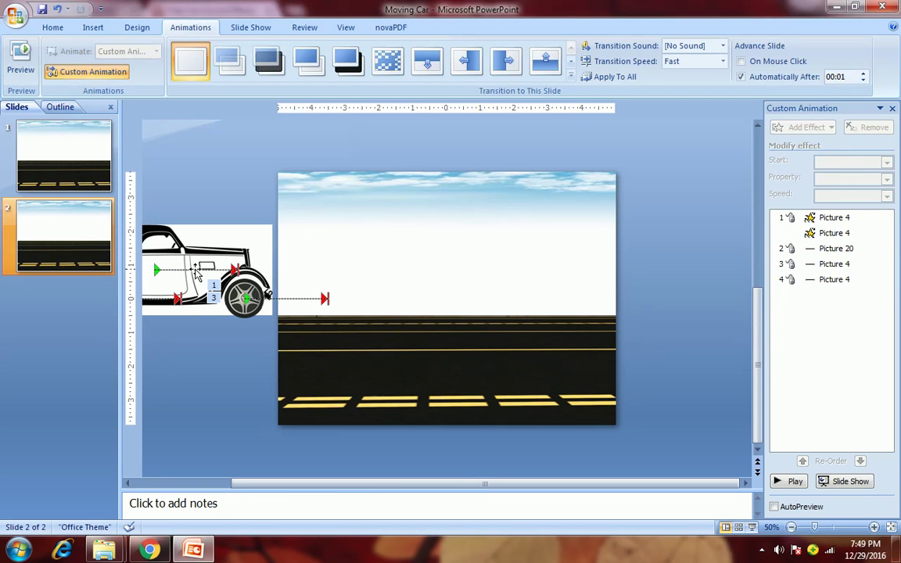
click(195, 271)
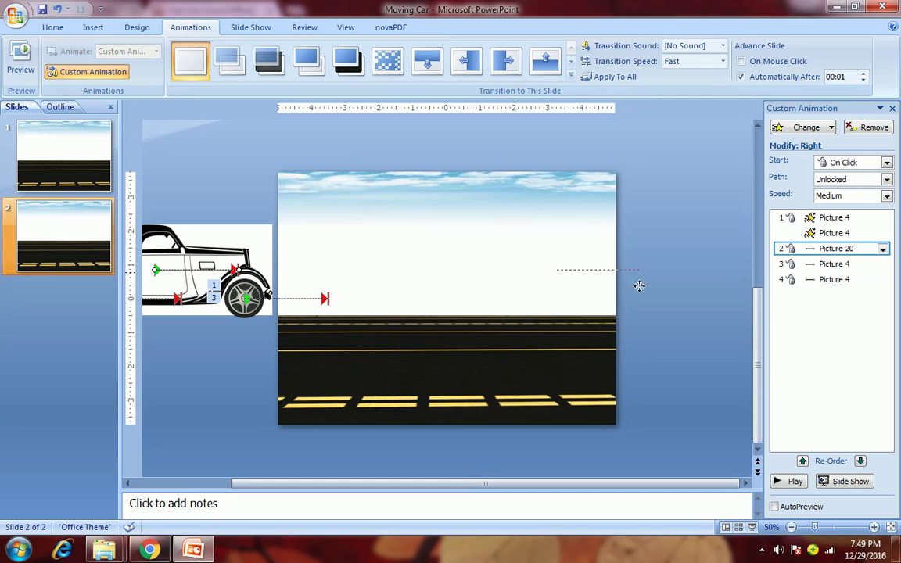
drag(639, 286, 675, 282)
drag(698, 279, 699, 279)
key(ctrl+z)
drag(685, 270, 684, 270)
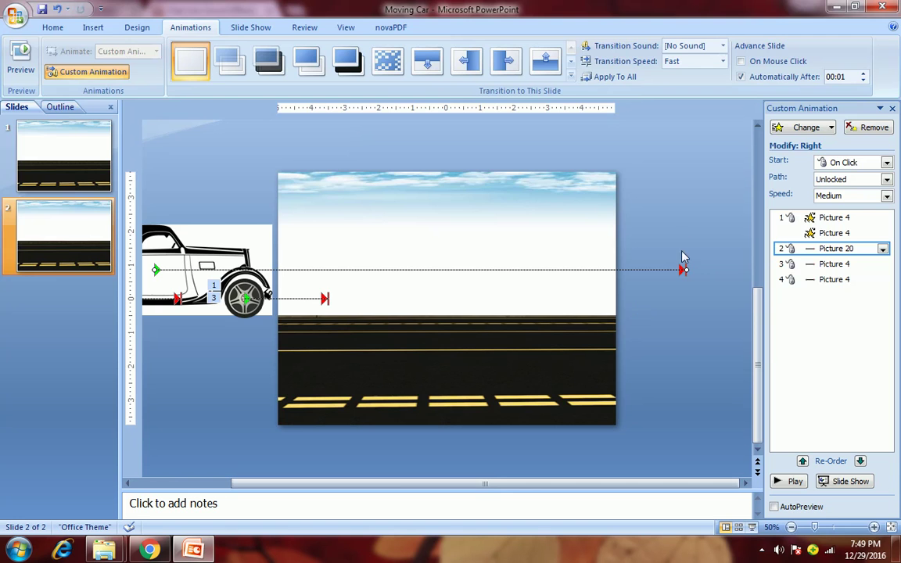
click(657, 217)
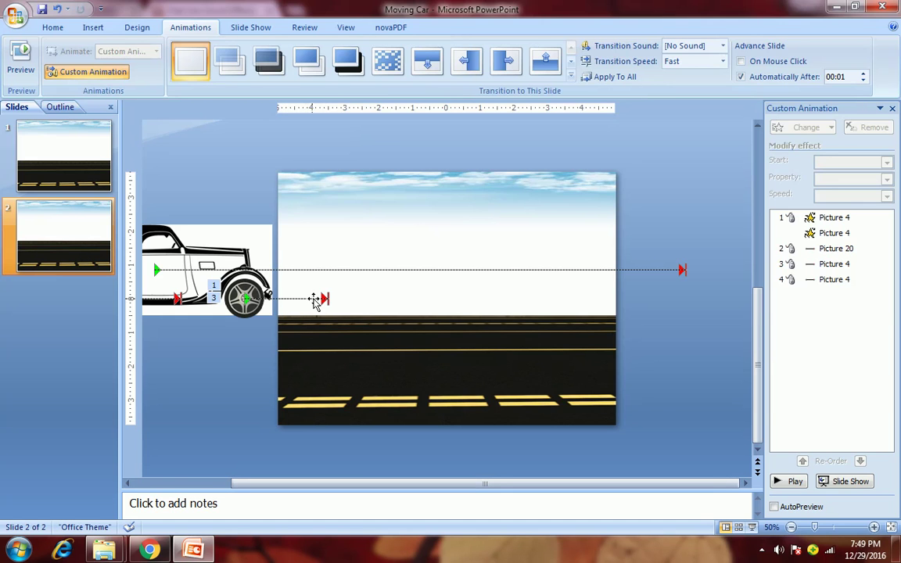
click(313, 301)
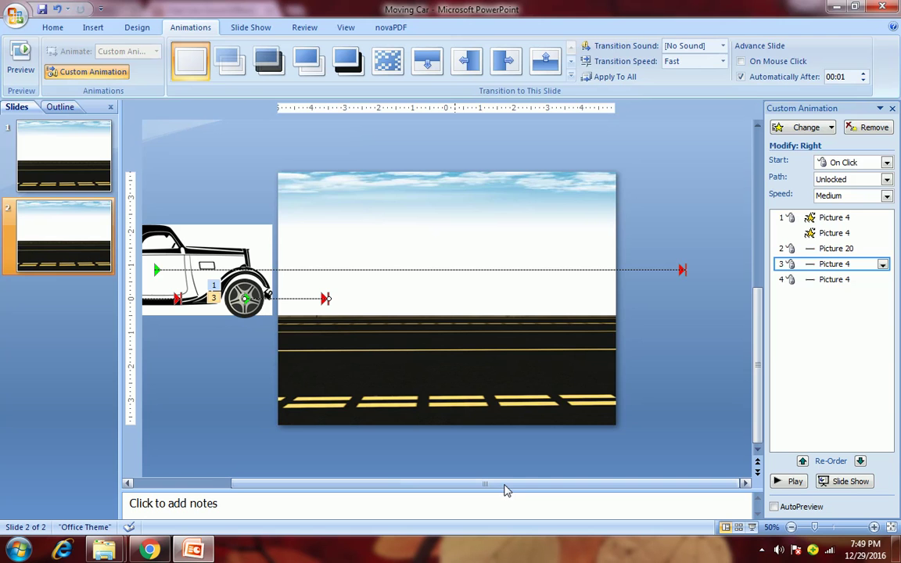
drag(505, 485, 296, 476)
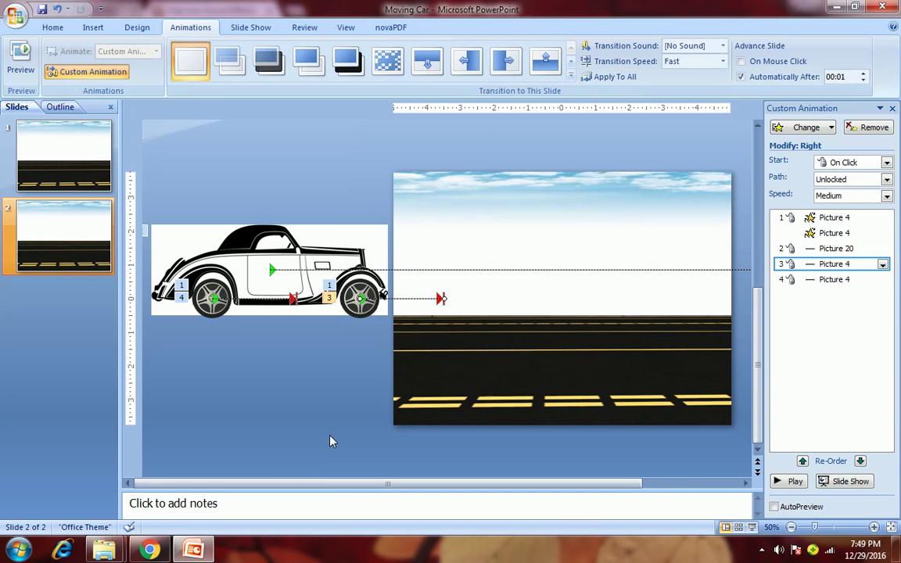
scroll(266, 357, up, 2)
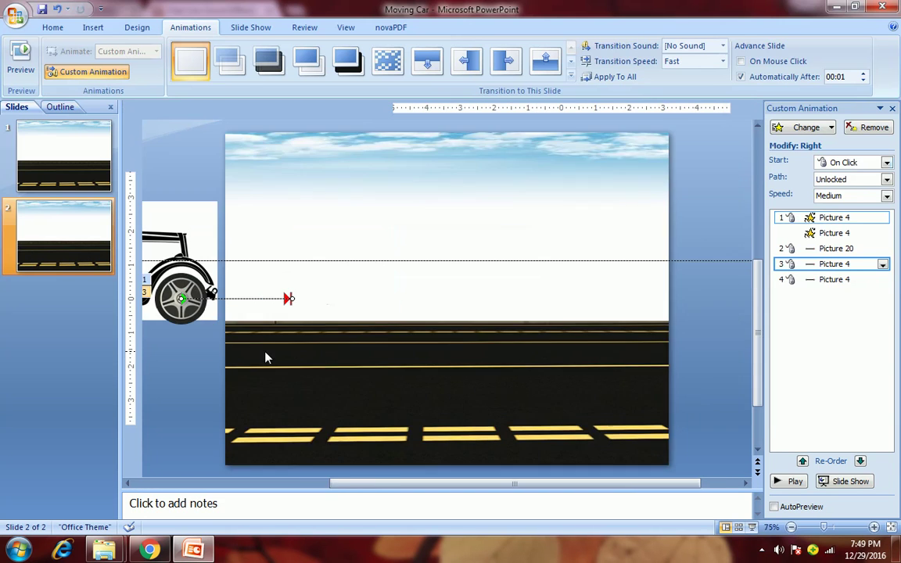
scroll(195, 468, left, 3)
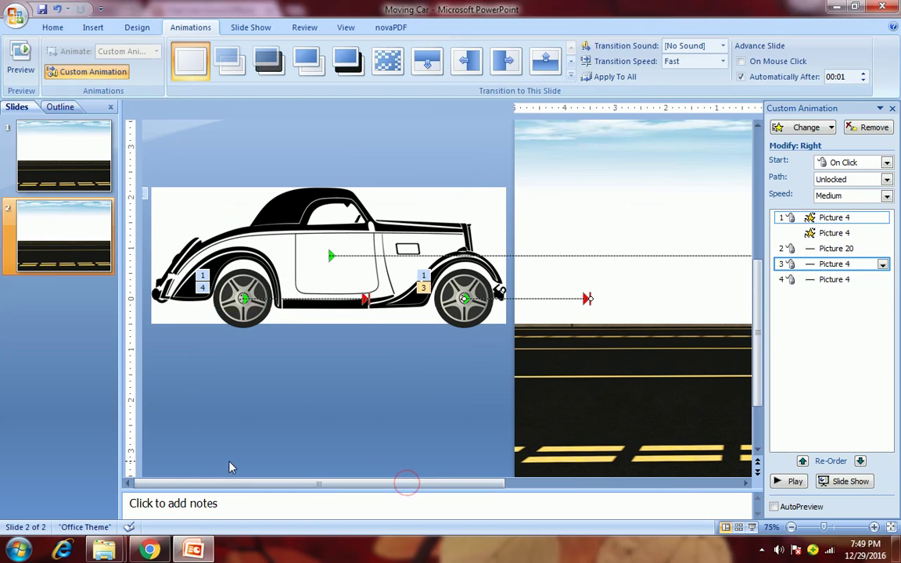
Step: Draw two horizontal guide lines beneath the car, from the wheel centres to the path start
click(92, 27)
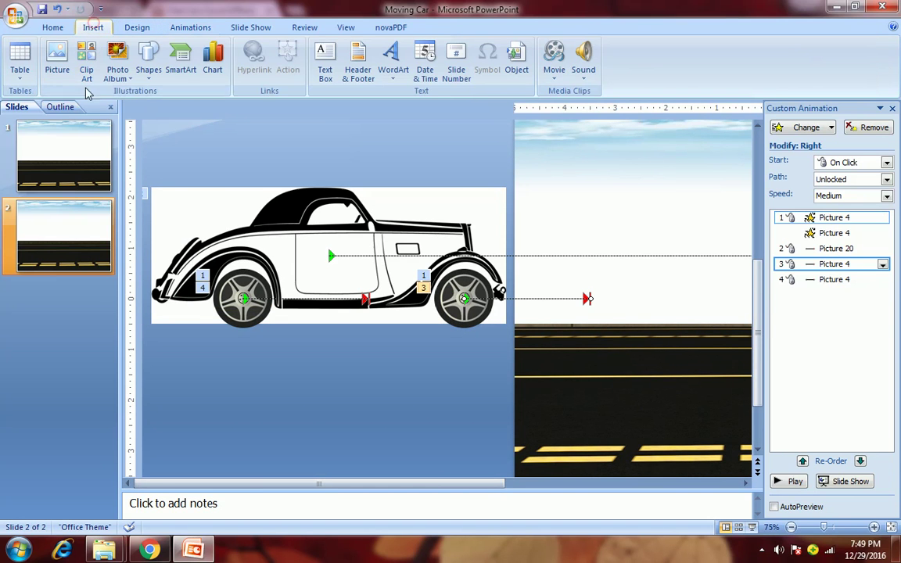
click(137, 76)
click(153, 107)
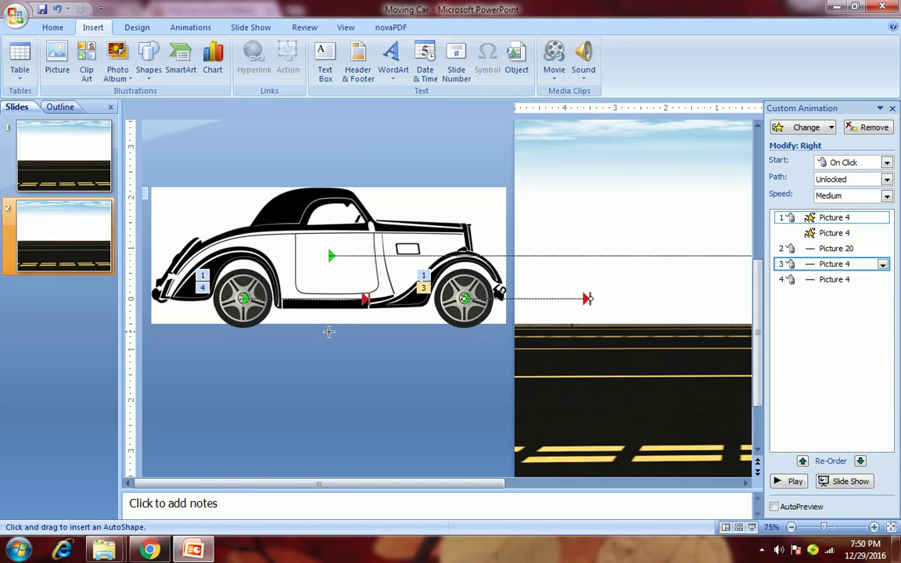
drag(329, 329, 429, 338)
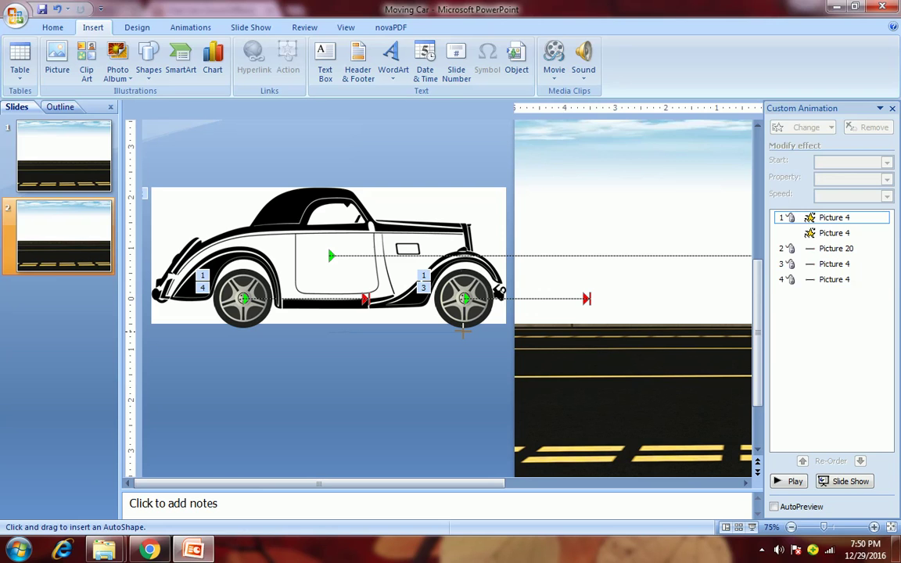
drag(456, 342, 464, 332)
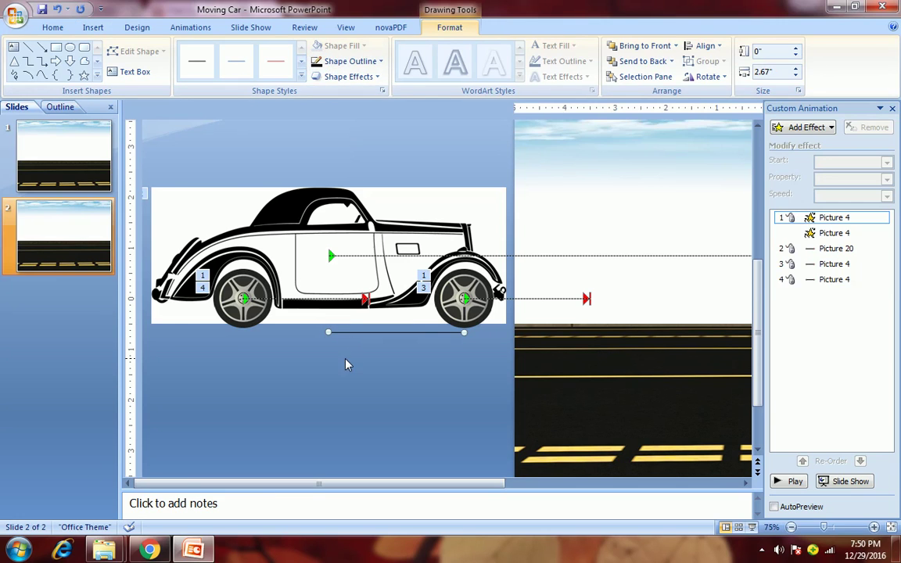
click(28, 47)
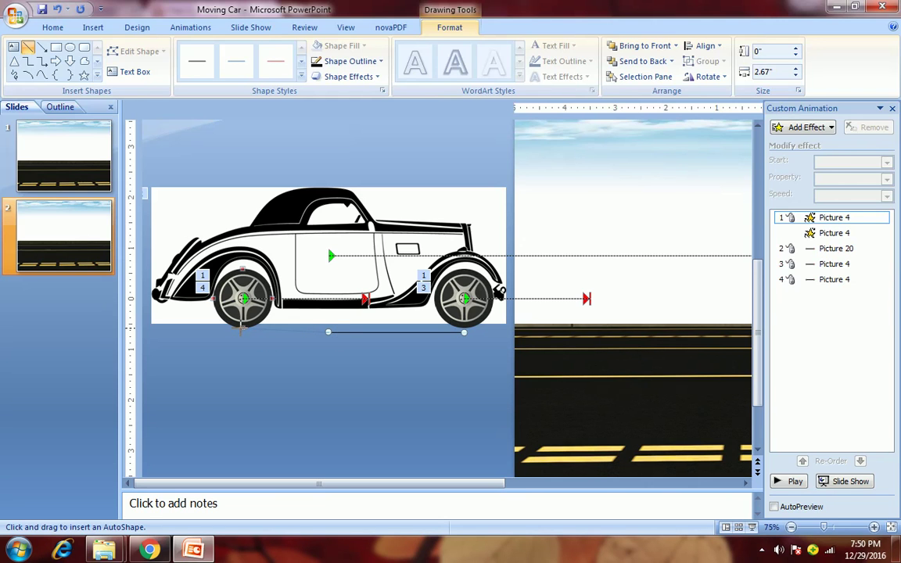
drag(265, 341, 244, 333)
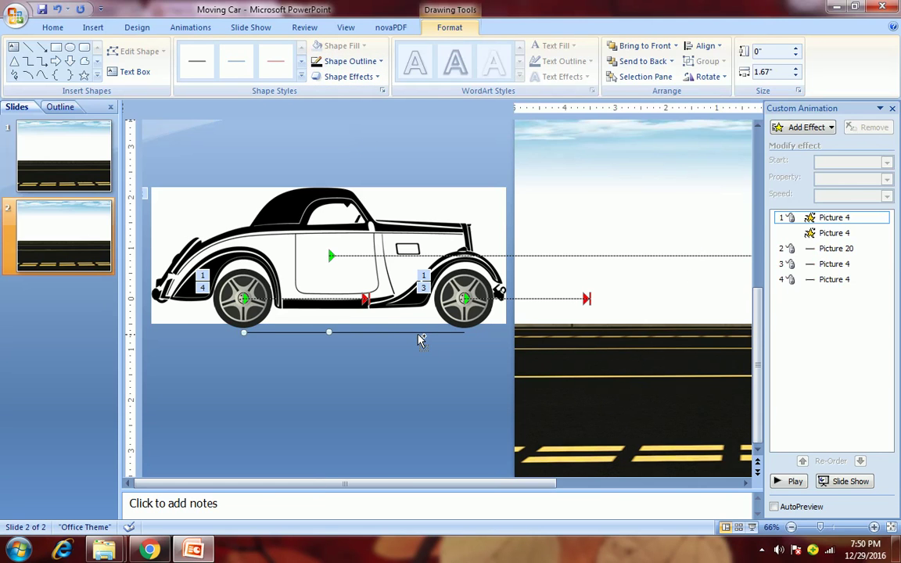
ctrl+scroll(418, 336, down, 2)
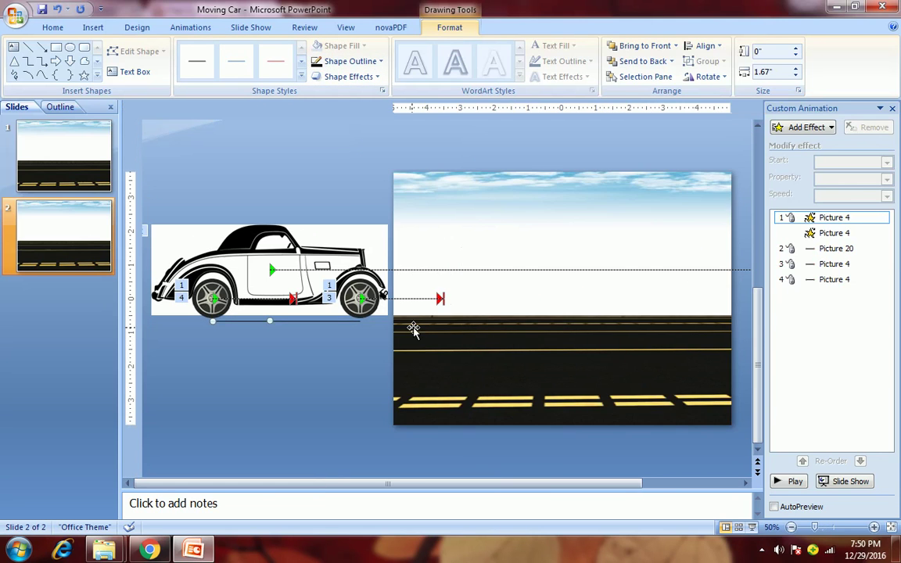
Step: Move both guide lines to the right beside the car path's end
drag(503, 483, 580, 484)
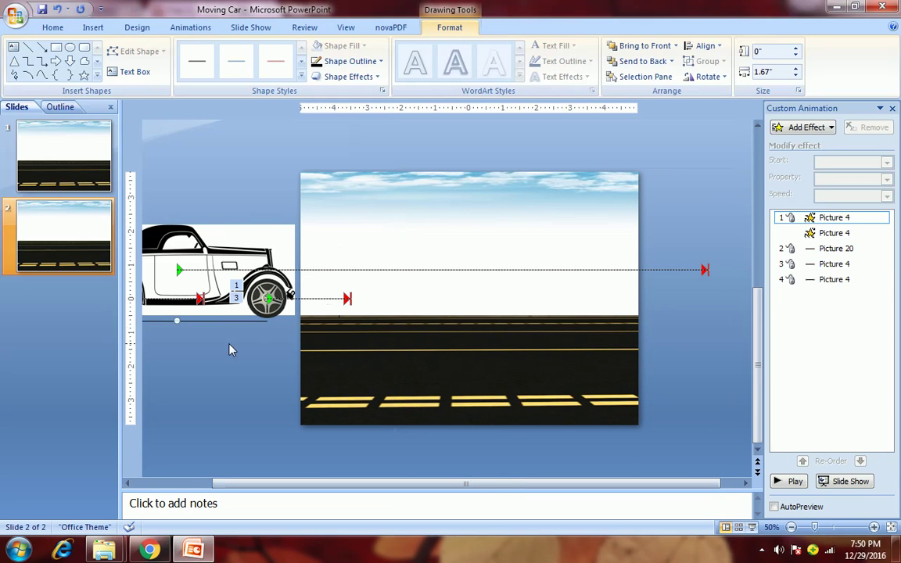
mouse_move(203, 325)
mouse_down()
mouse_move(257, 376)
mouse_move(613, 374)
mouse_move(748, 285)
mouse_move(708, 274)
mouse_up()
click(704, 295)
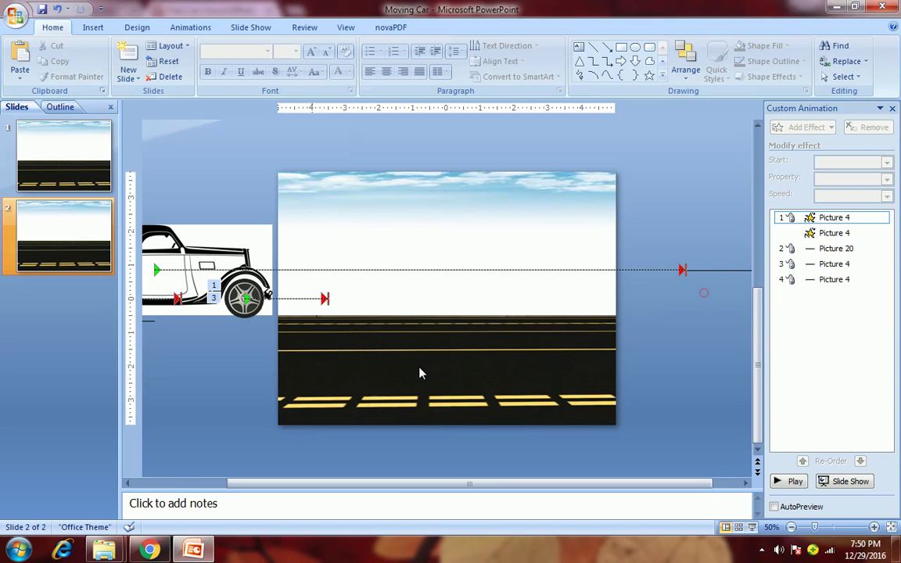
mouse_move(148, 324)
mouse_down()
mouse_move(197, 351)
mouse_move(523, 315)
mouse_move(681, 277)
mouse_up()
click(662, 320)
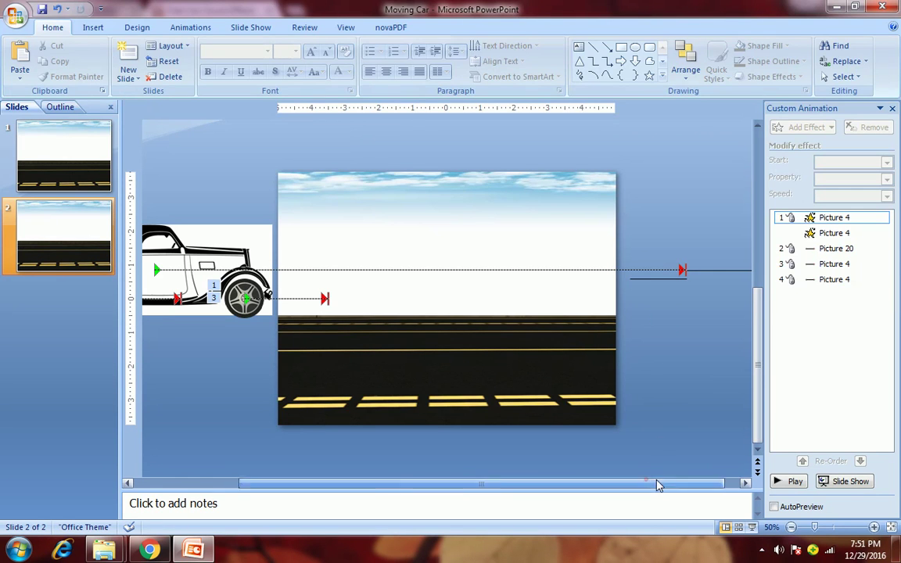
Step: Extend the front and rear wheels' motion paths beyond the slide's right edge
drag(659, 482, 685, 483)
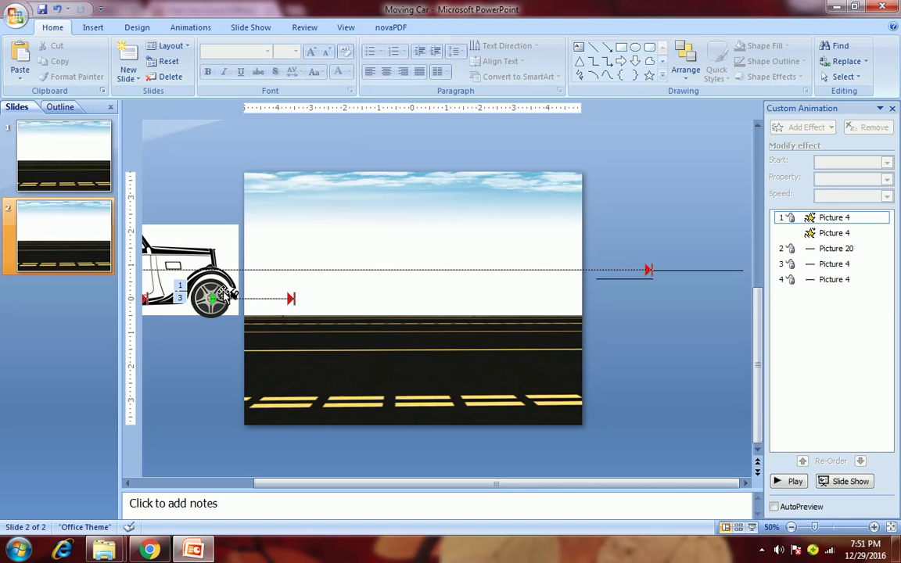
click(290, 298)
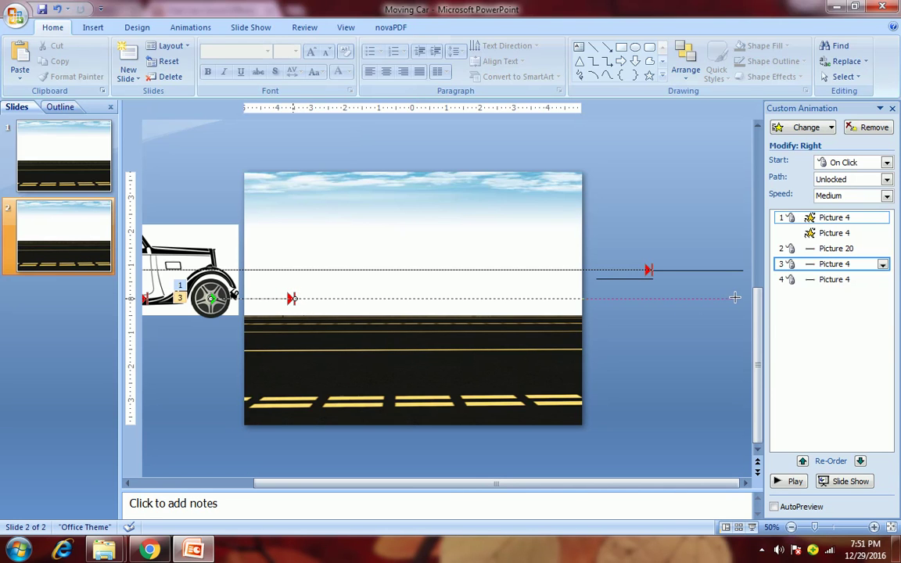
drag(742, 296, 740, 297)
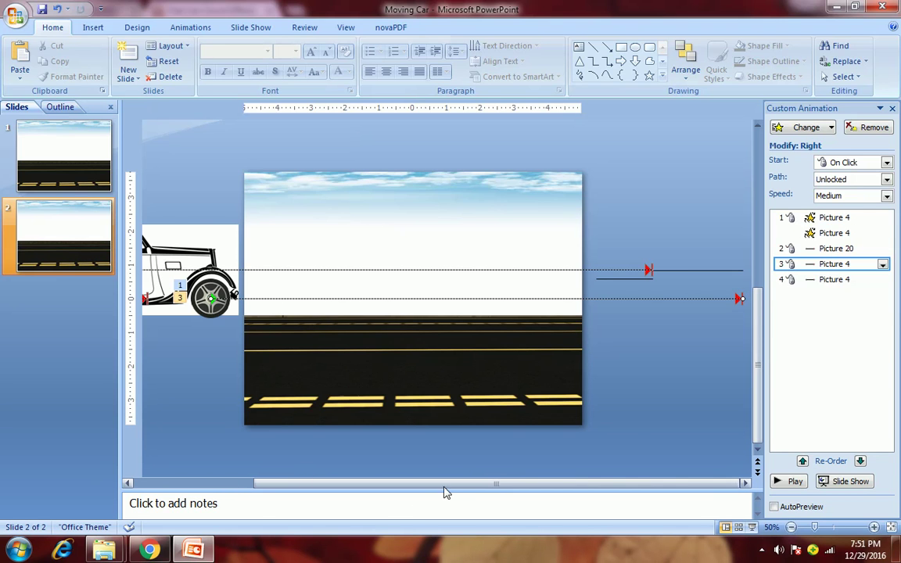
drag(445, 484, 404, 484)
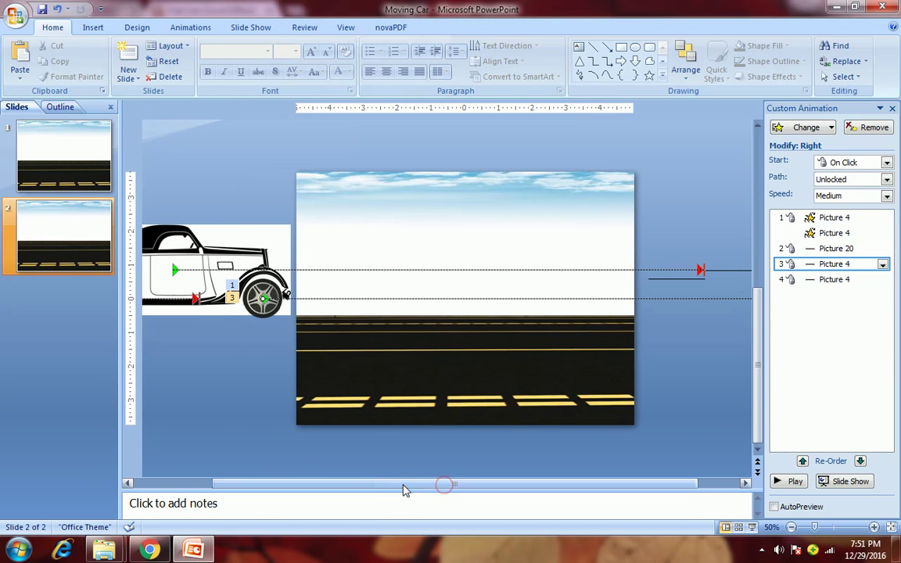
click(193, 301)
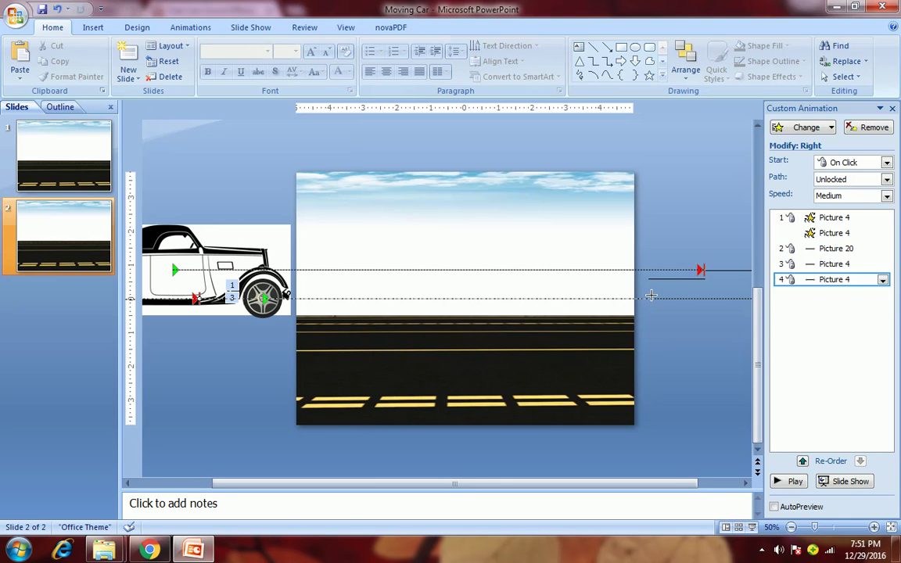
drag(650, 297, 648, 298)
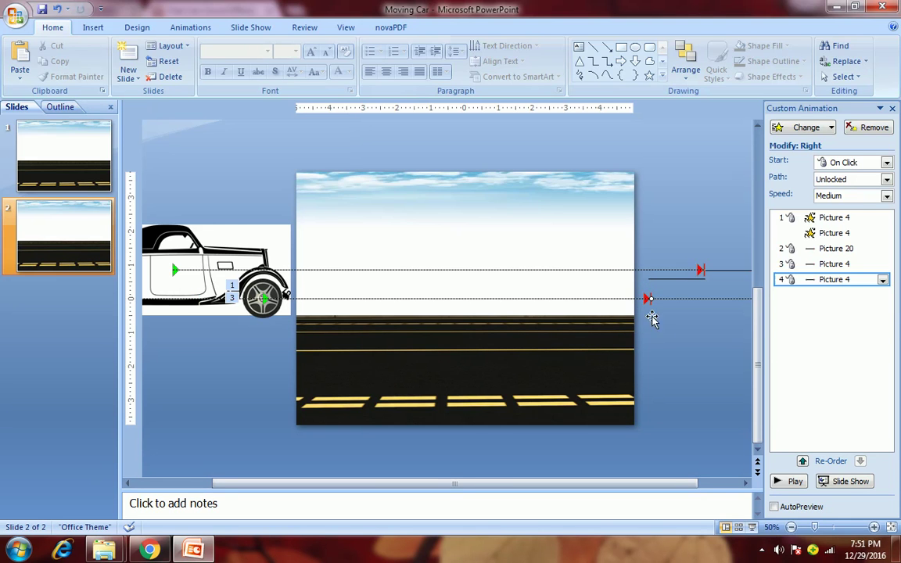
drag(646, 484, 671, 484)
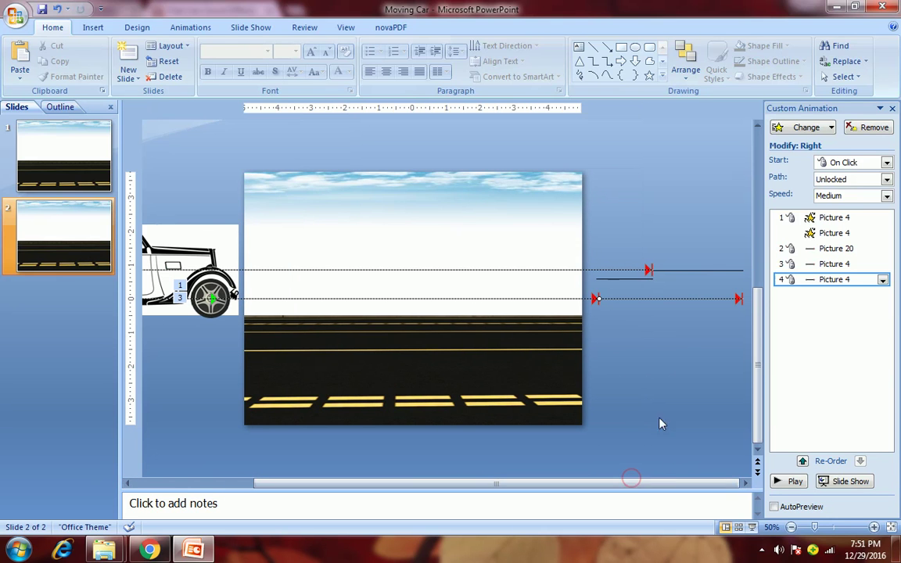
ctrl+scroll(677, 328, up, 2)
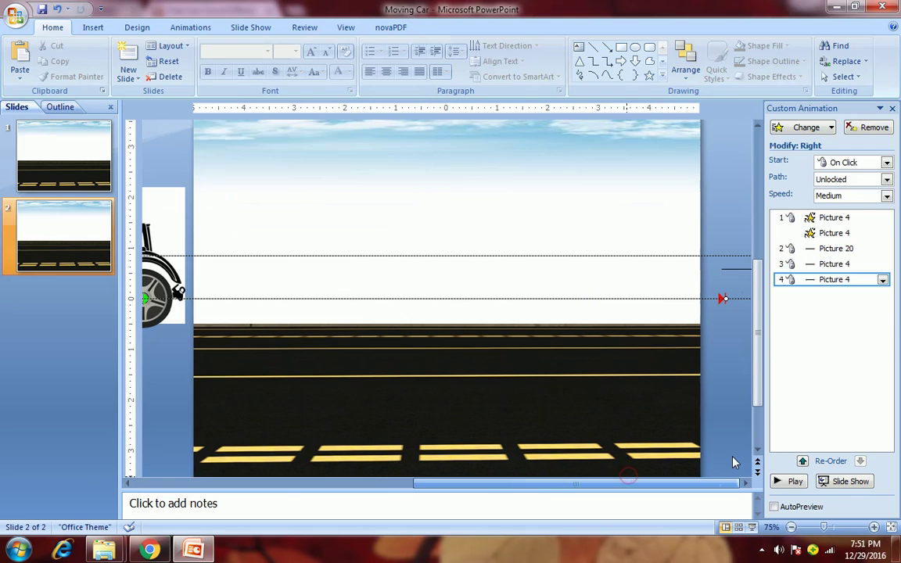
Step: Nudge the short guide line to check the car and wheel path ends
drag(626, 484, 735, 484)
click(581, 270)
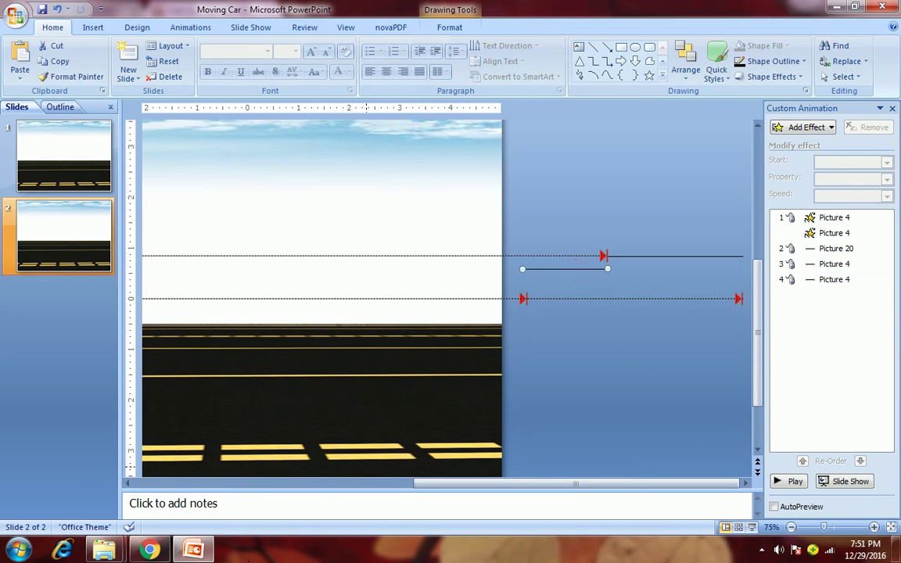
key(Up)
key(Up)
key(Up)
key(Down)
key(Down)
key(Down)
key(Down)
key(Down)
key(Down)
key(Down)
key(Down)
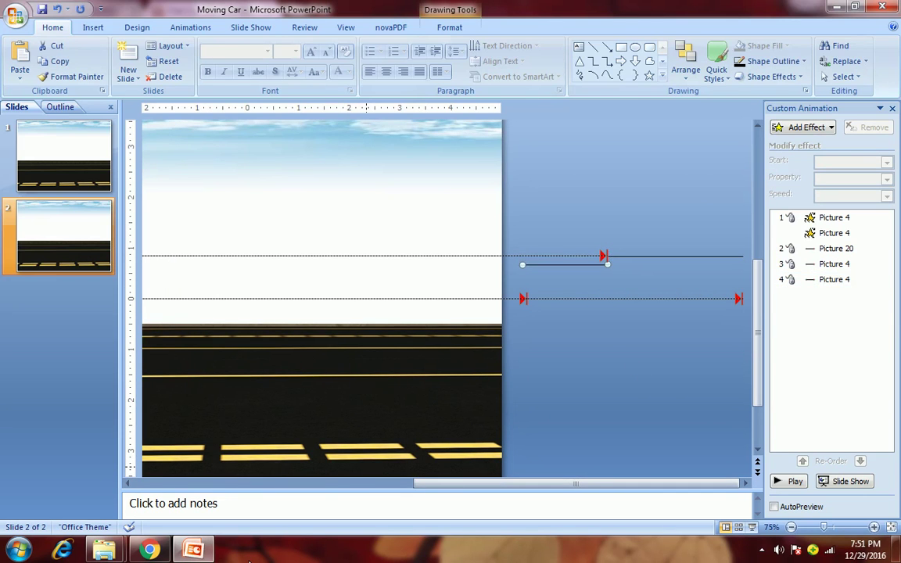
key(Up)
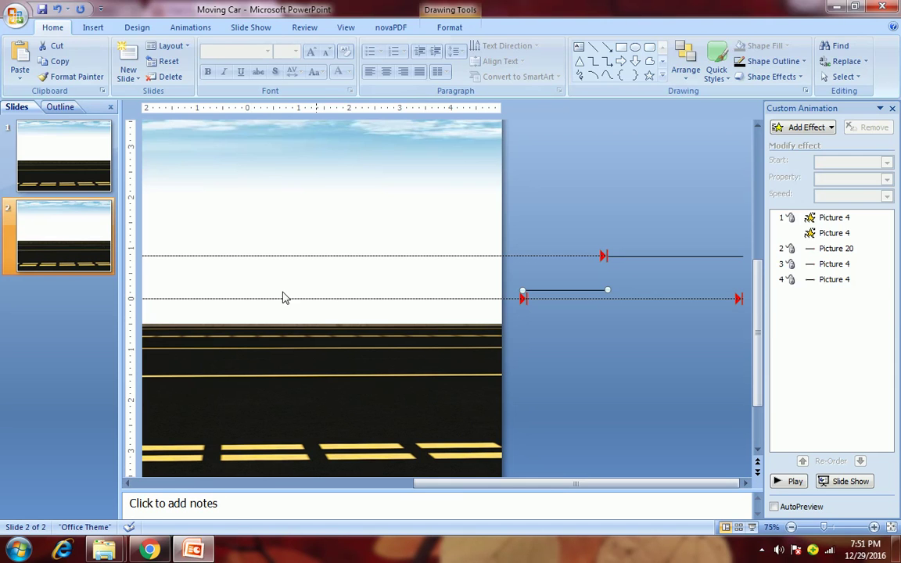
click(520, 299)
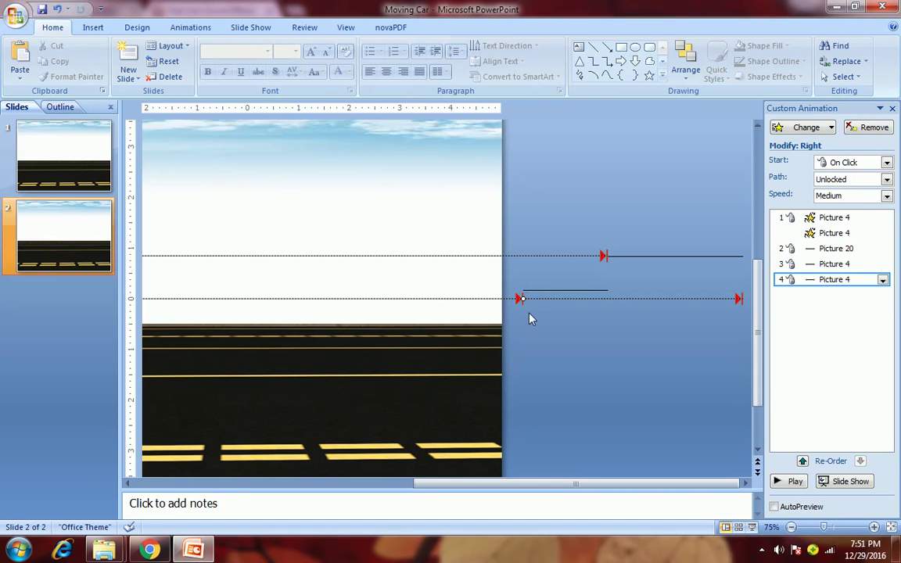
Step: Delete the stray line beside the upper path and the short line over the lower path
click(706, 257)
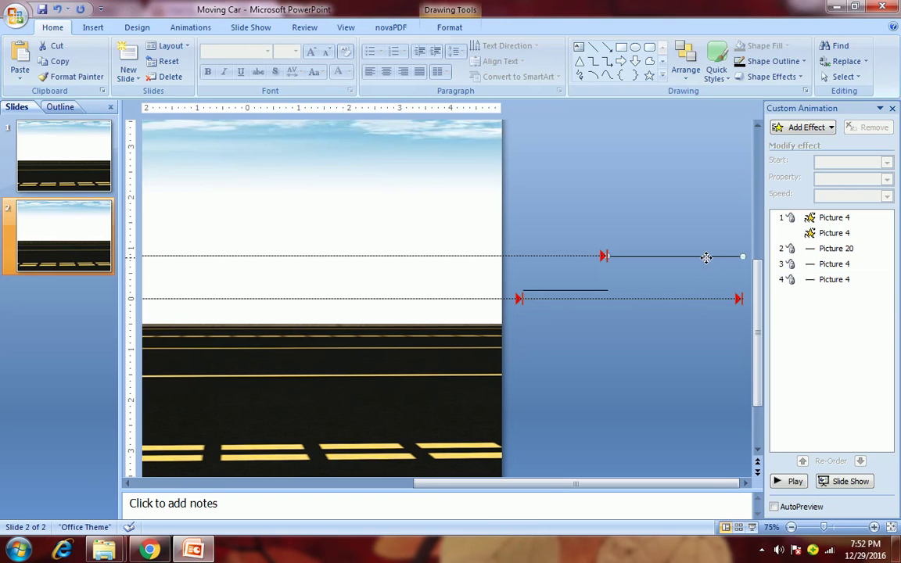
key(Down)
key(Down)
key(Down)
key(Down)
key(Down)
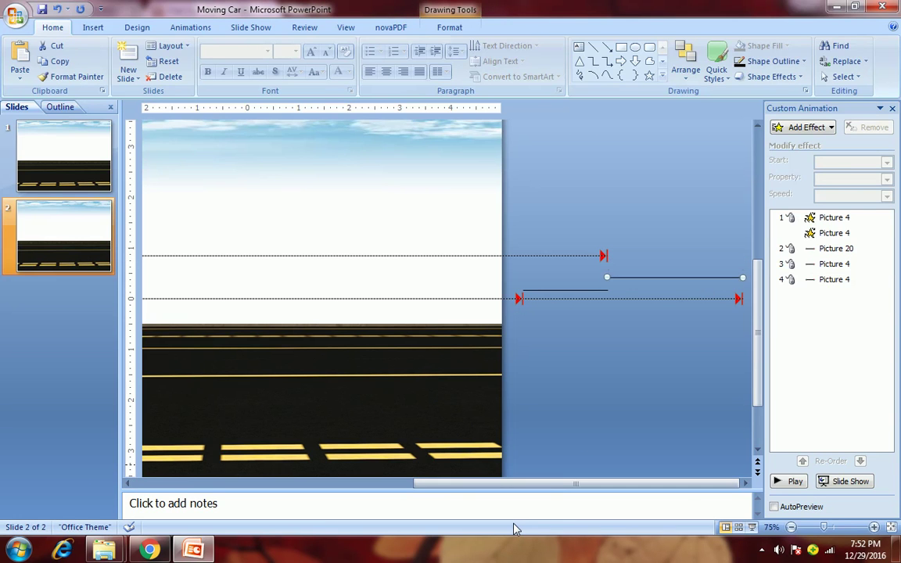
key(Down)
key(Down)
key(Down)
key(Down)
key(Up)
key(Up)
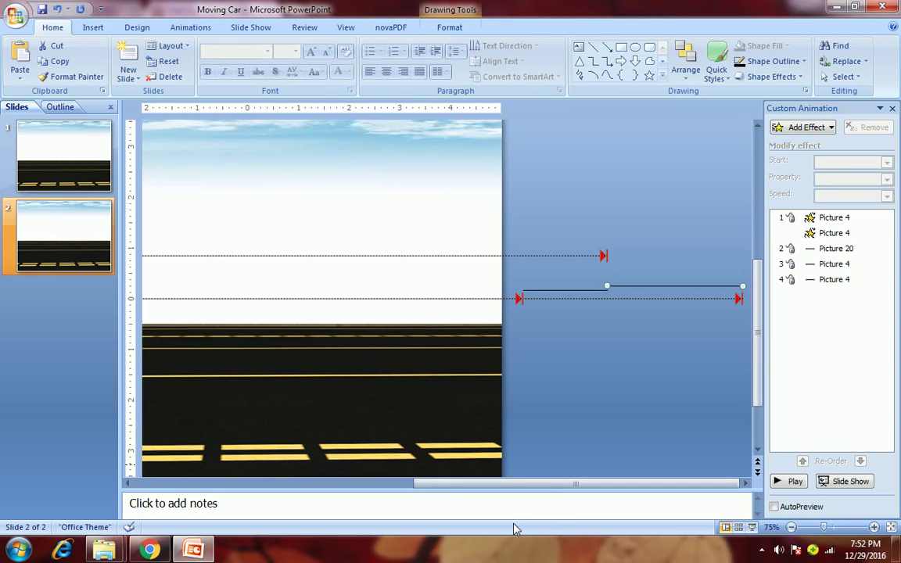
key(Escape)
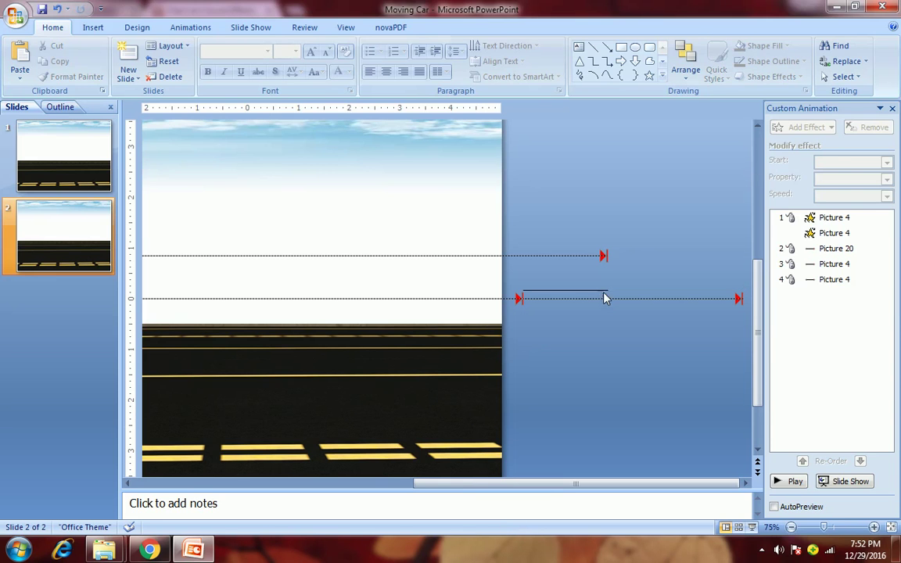
click(604, 294)
key(Delete)
scroll(593, 361, down, 4)
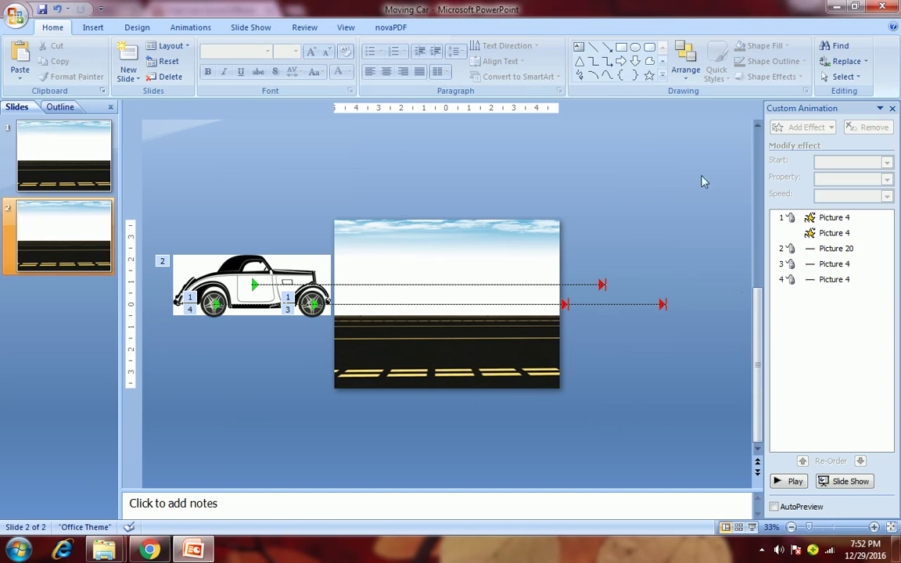
Step: Set the car's Right path to start With Previous, 5 seconds (Very Slow), smooth start/end off
click(837, 248)
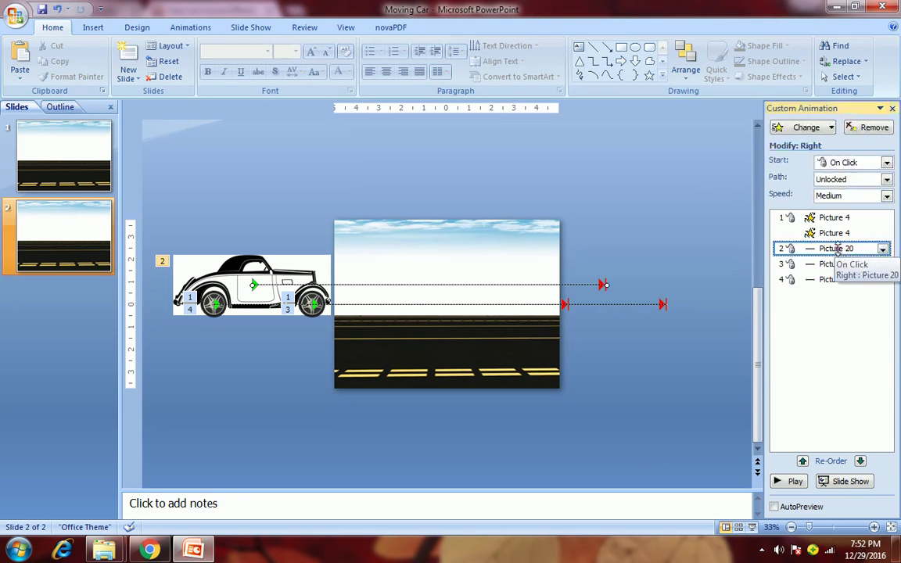
double_click(837, 249)
click(375, 186)
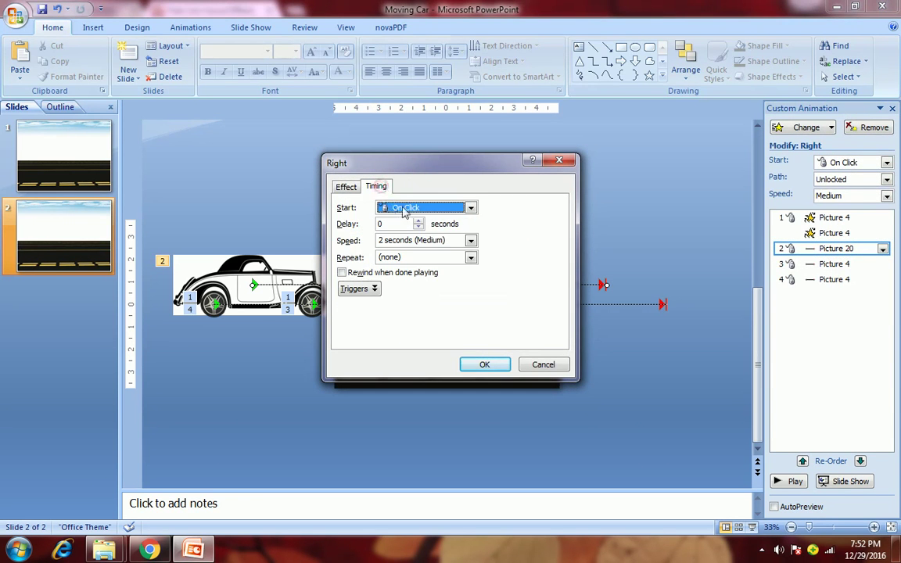
click(404, 208)
click(404, 233)
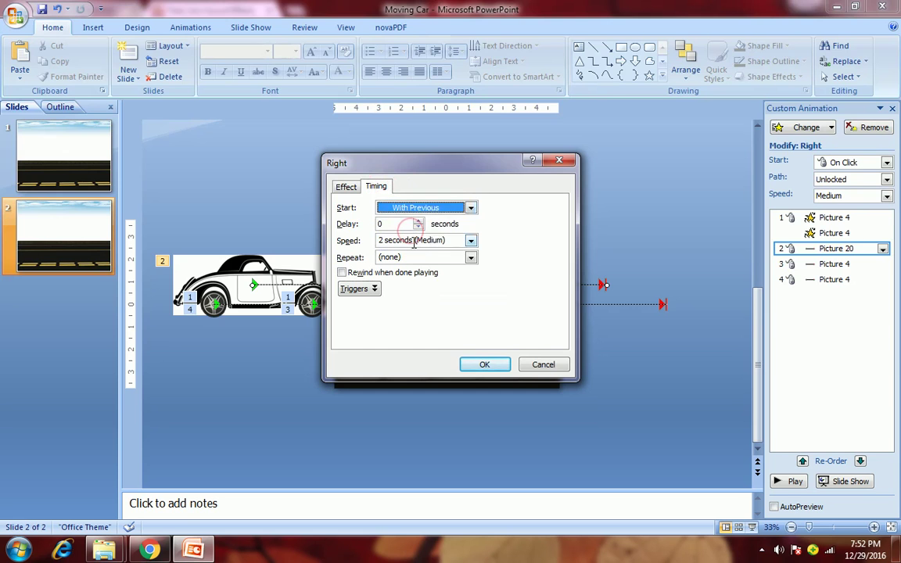
click(345, 186)
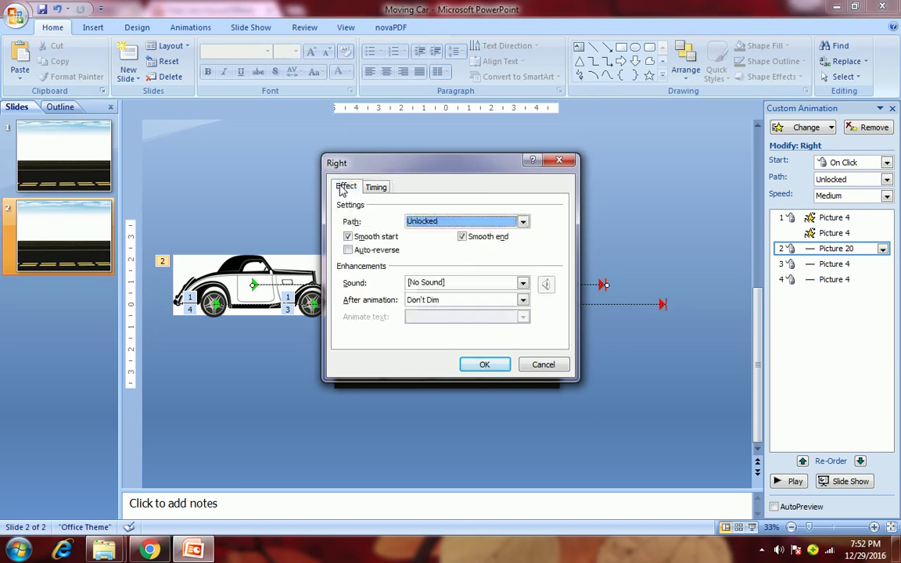
click(349, 238)
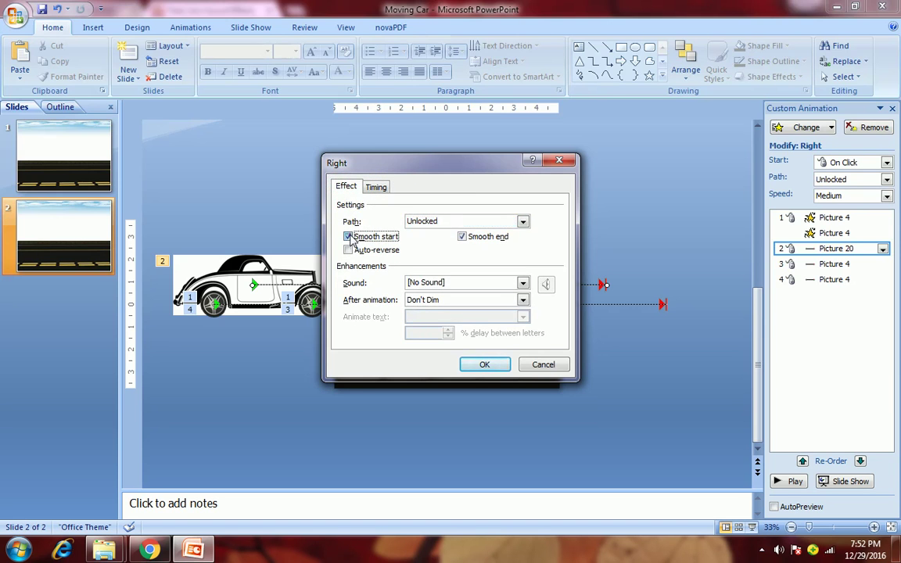
click(489, 244)
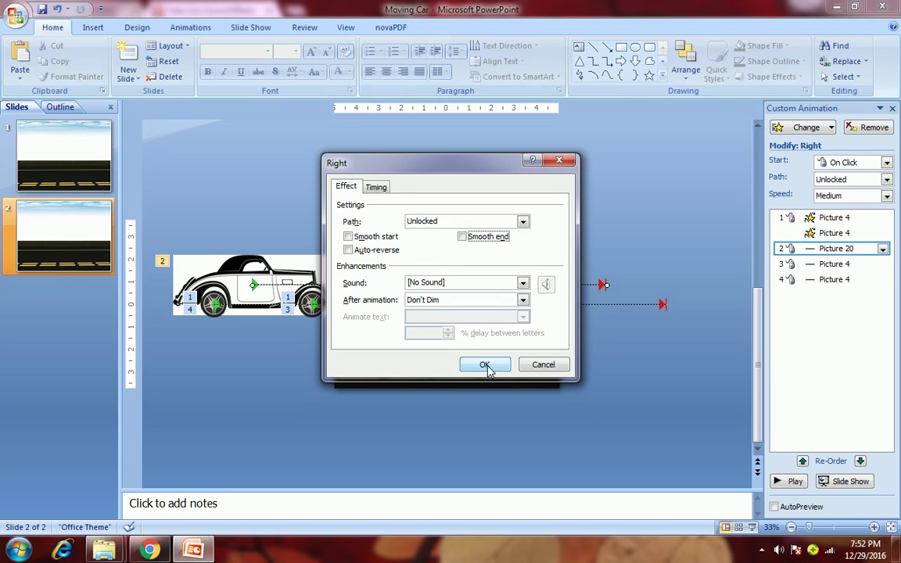
click(376, 186)
click(471, 240)
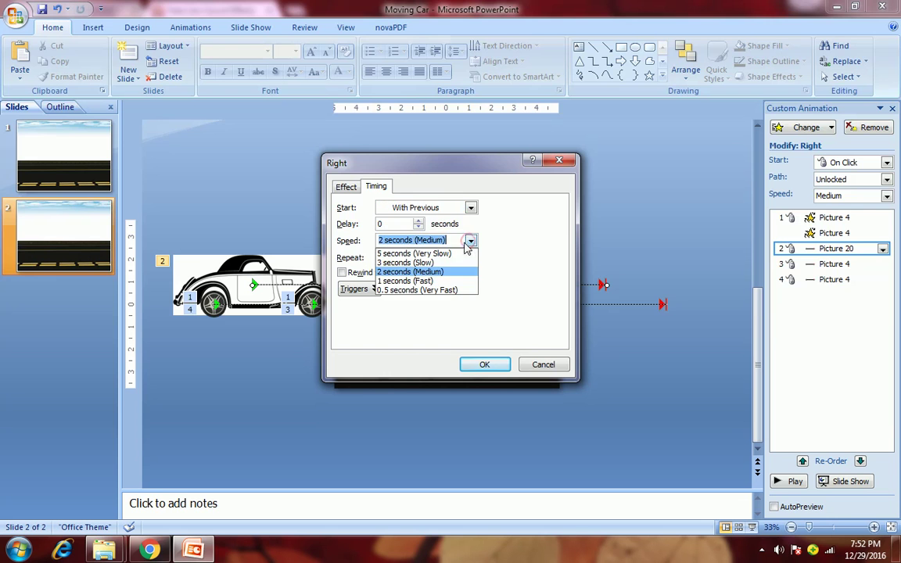
click(450, 251)
click(482, 365)
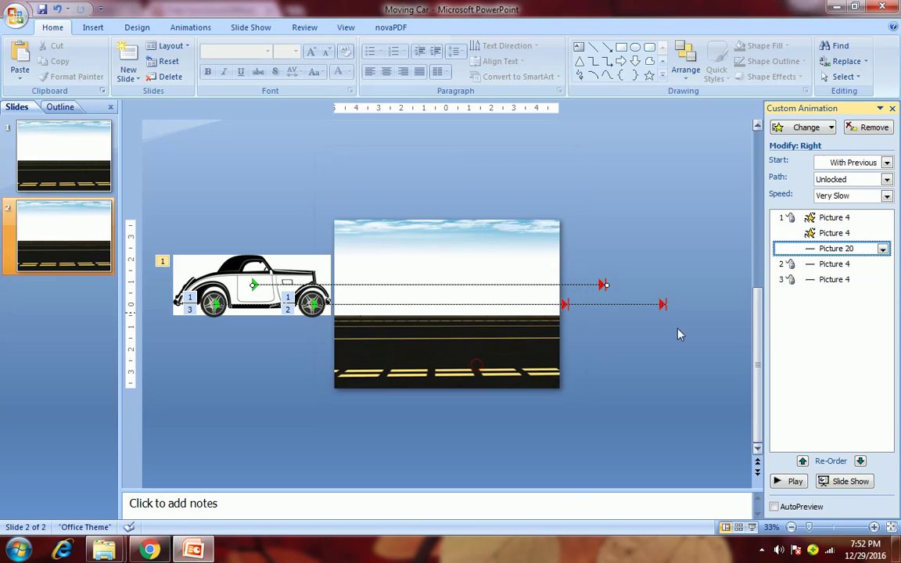
Step: Set the first wheel's path to Very Slow, start With Previous, with smooth start/end off
click(838, 263)
click(886, 195)
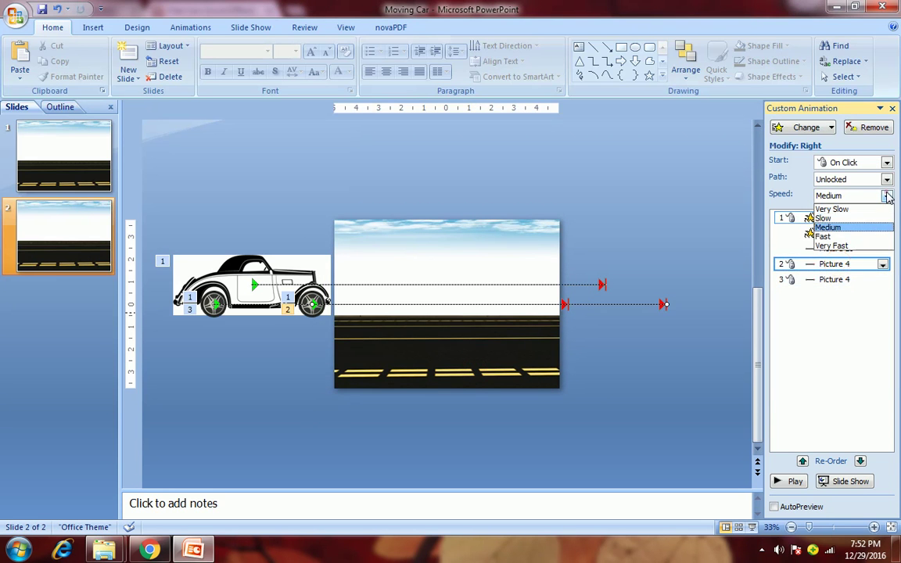
click(864, 207)
double_click(832, 263)
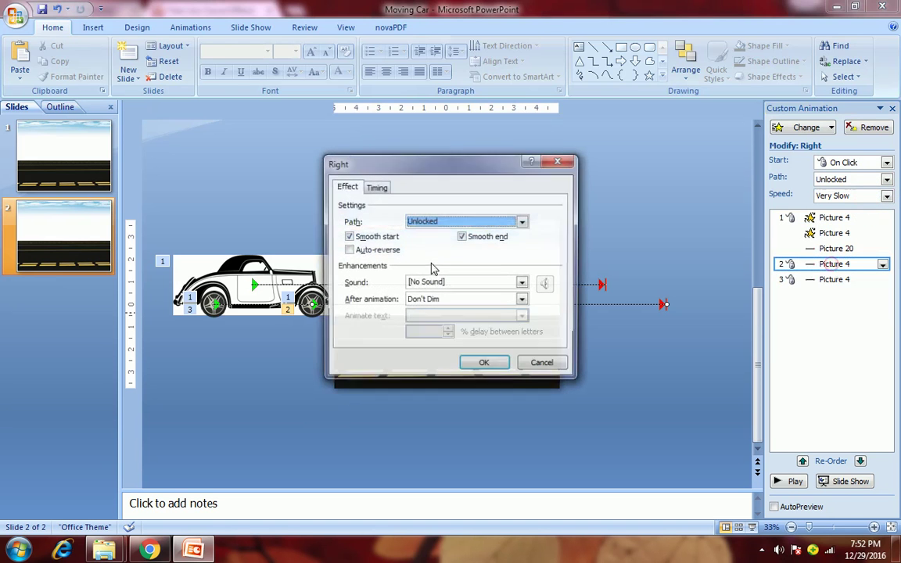
click(349, 236)
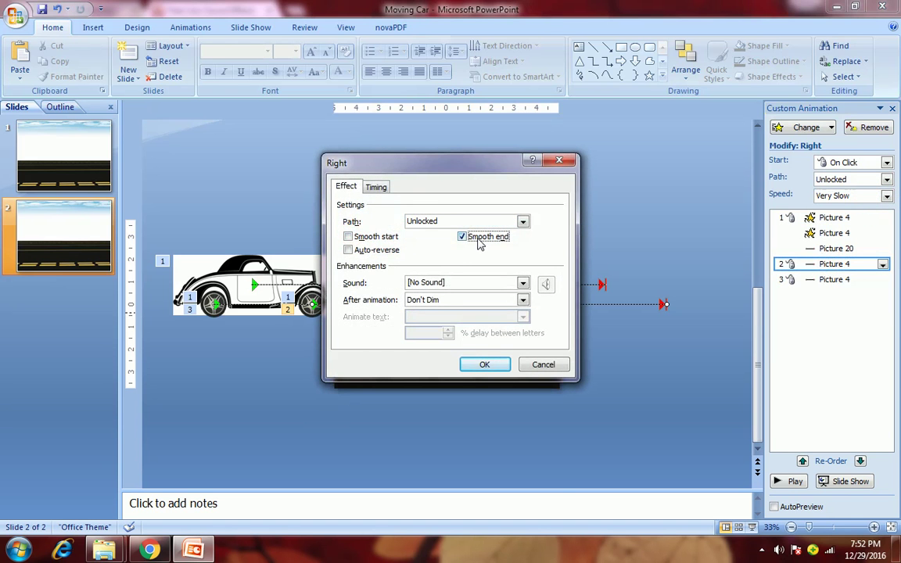
click(477, 237)
click(376, 187)
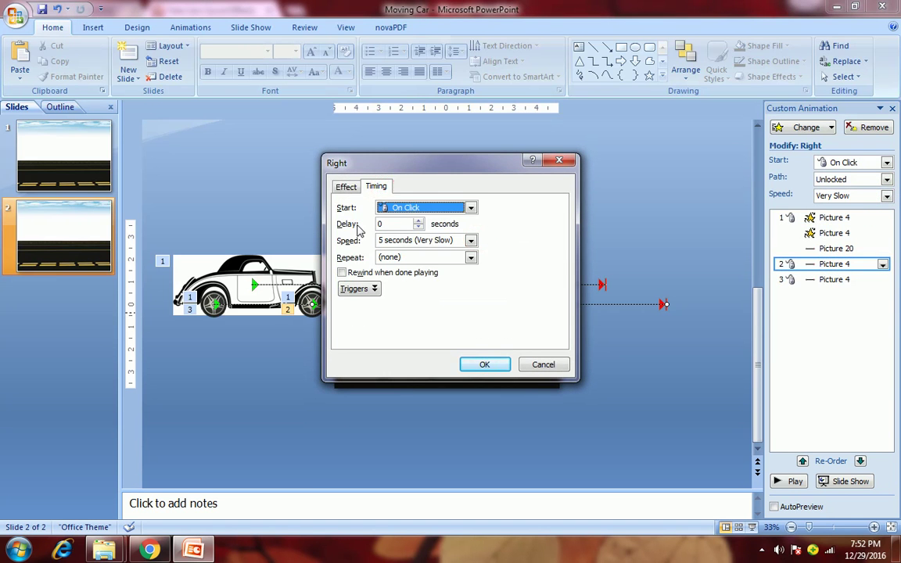
click(480, 365)
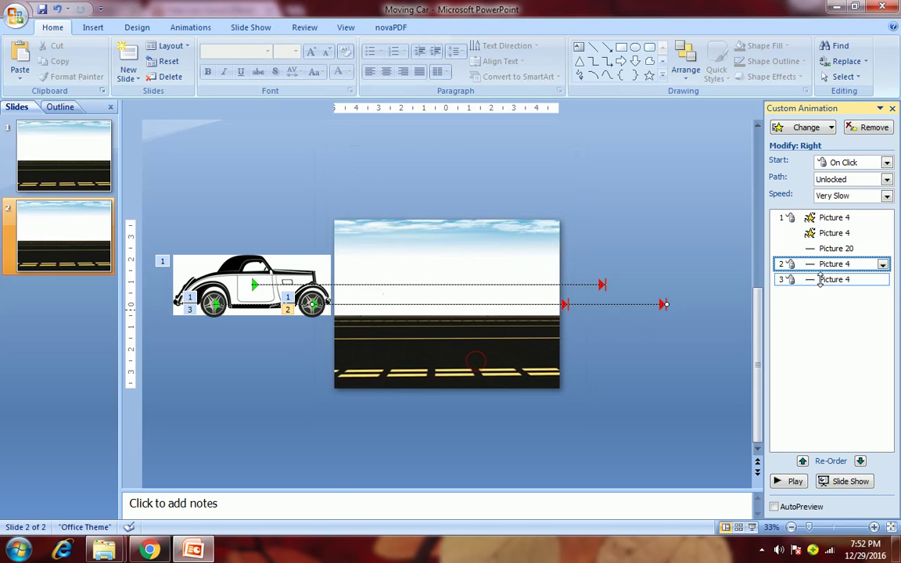
click(863, 160)
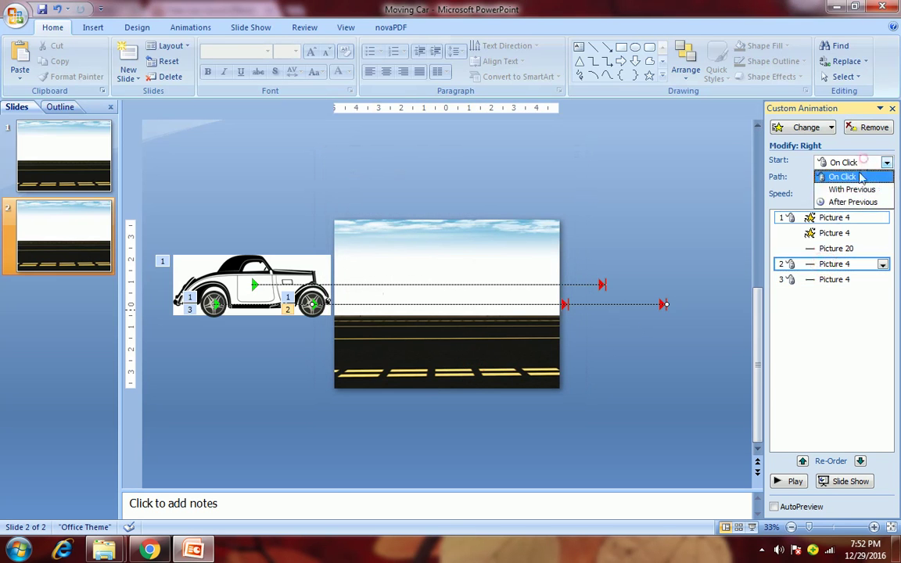
click(821, 279)
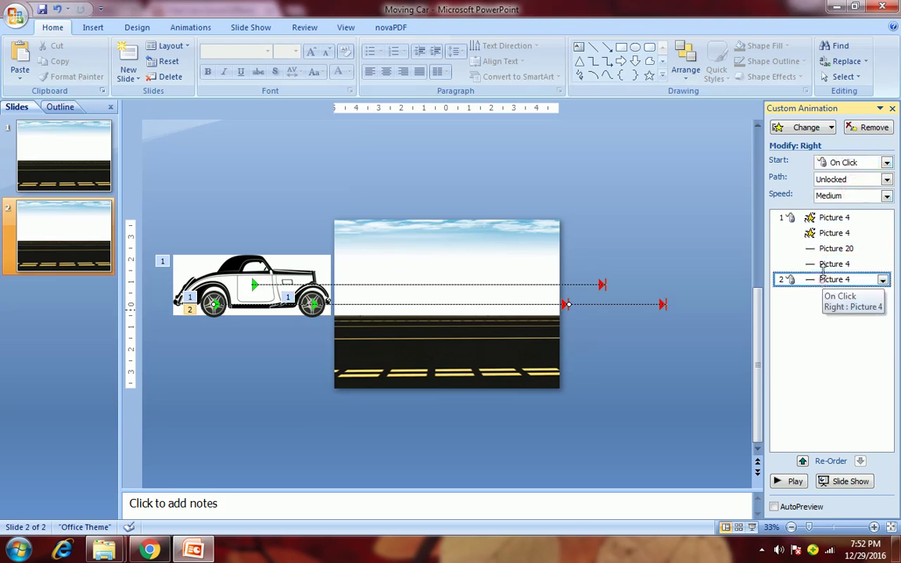
Step: Set the second wheel's path to start With Previous, Very Slow, with smooth start/end off
click(848, 163)
click(846, 189)
click(884, 195)
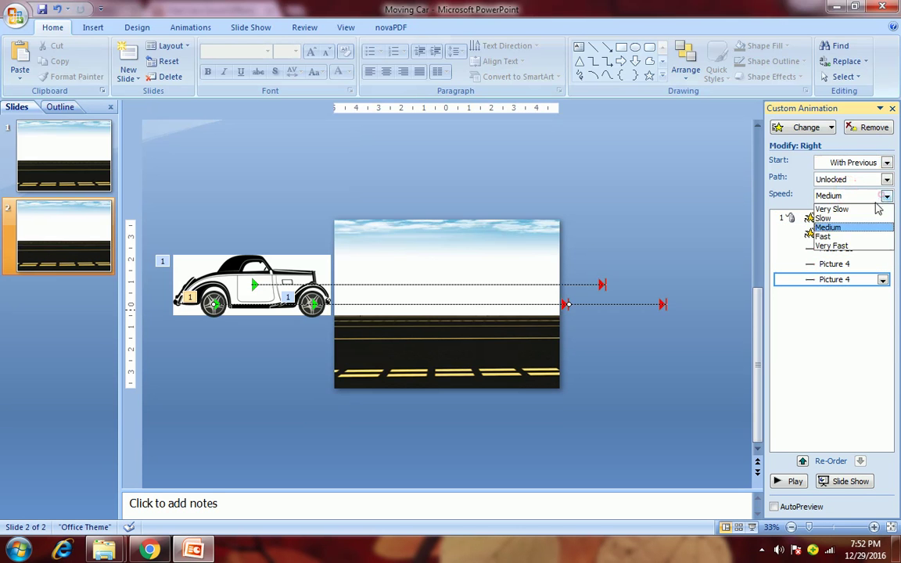
click(833, 210)
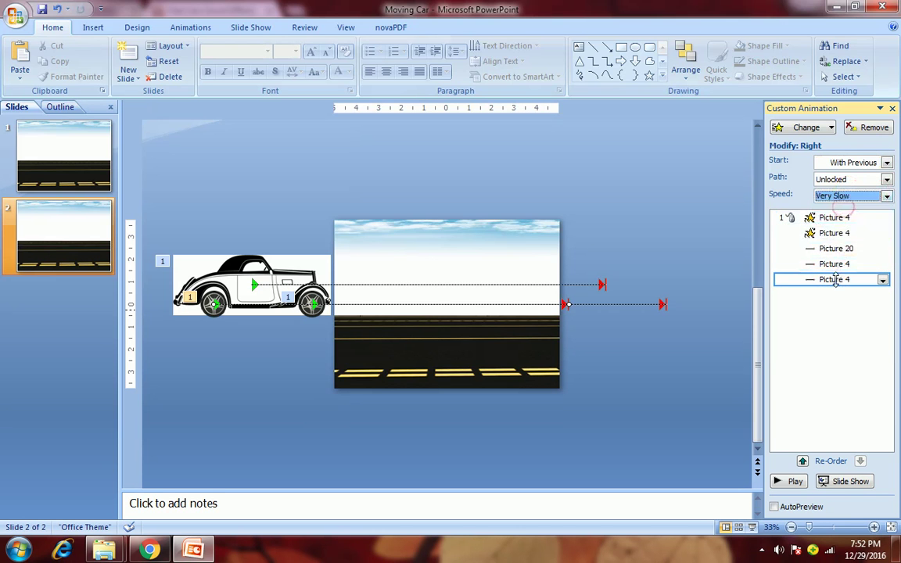
double_click(830, 279)
click(347, 236)
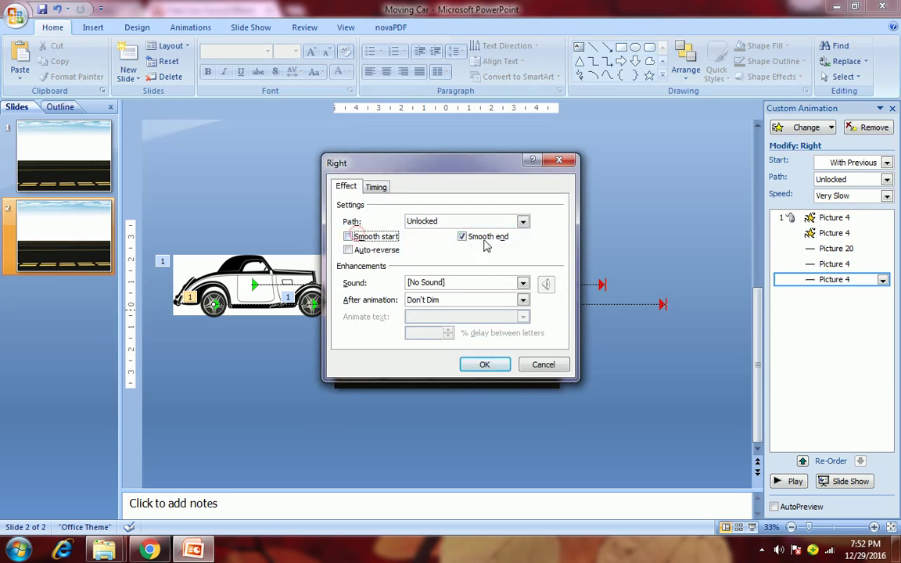
click(484, 237)
click(485, 363)
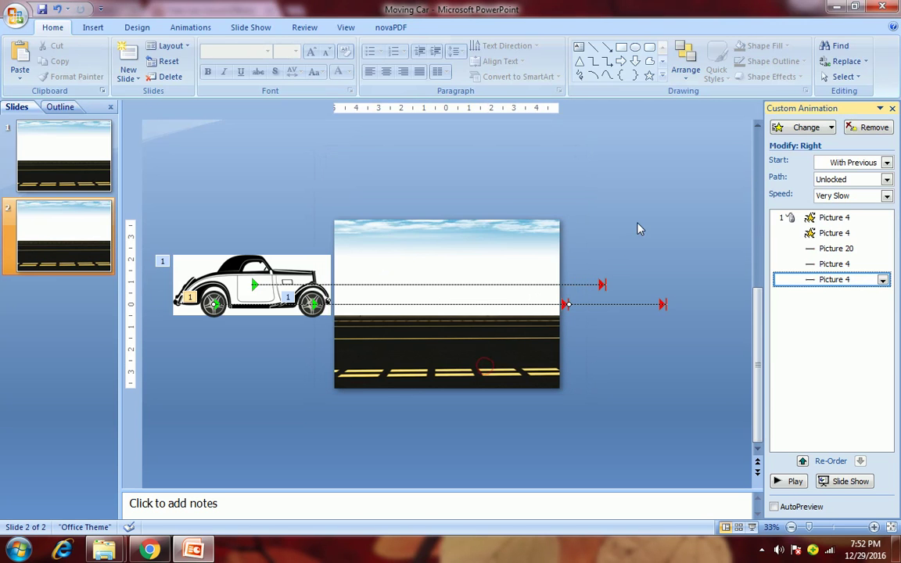
click(637, 225)
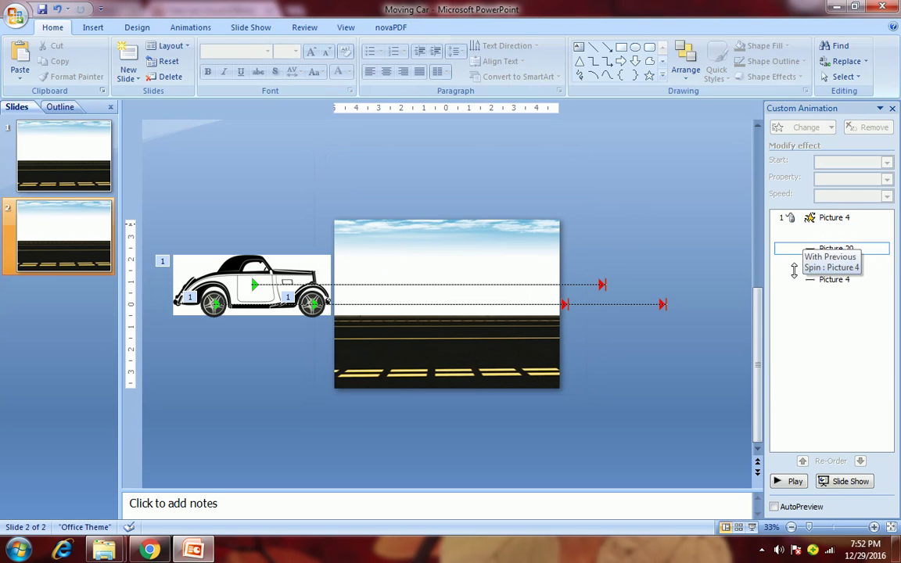
Step: Preview the car animation and compare the two wheels' Spin effect speeds
click(794, 481)
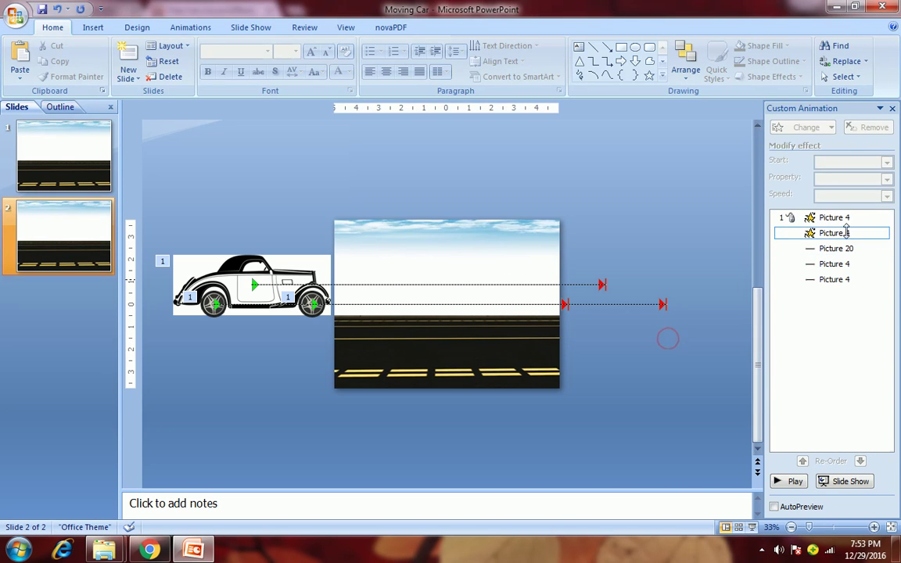
click(843, 219)
click(843, 233)
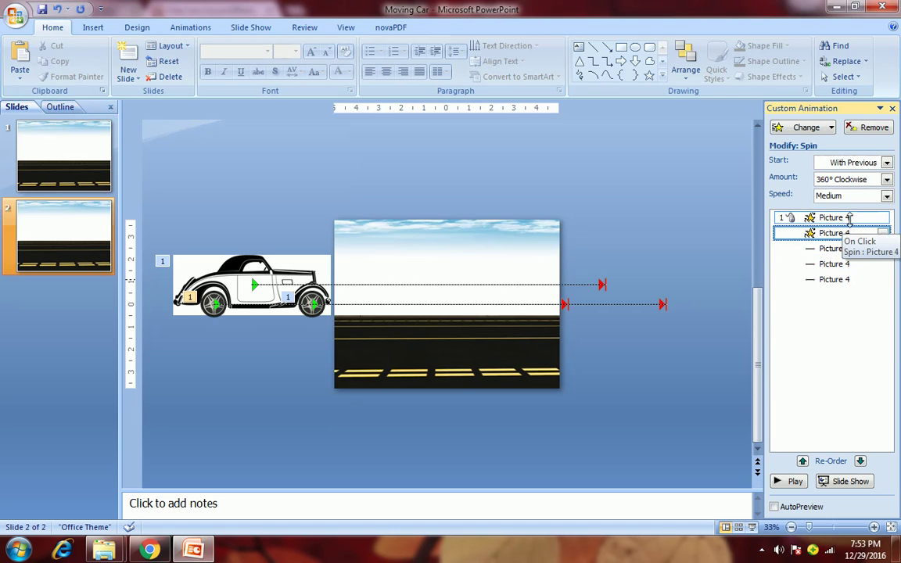
click(846, 220)
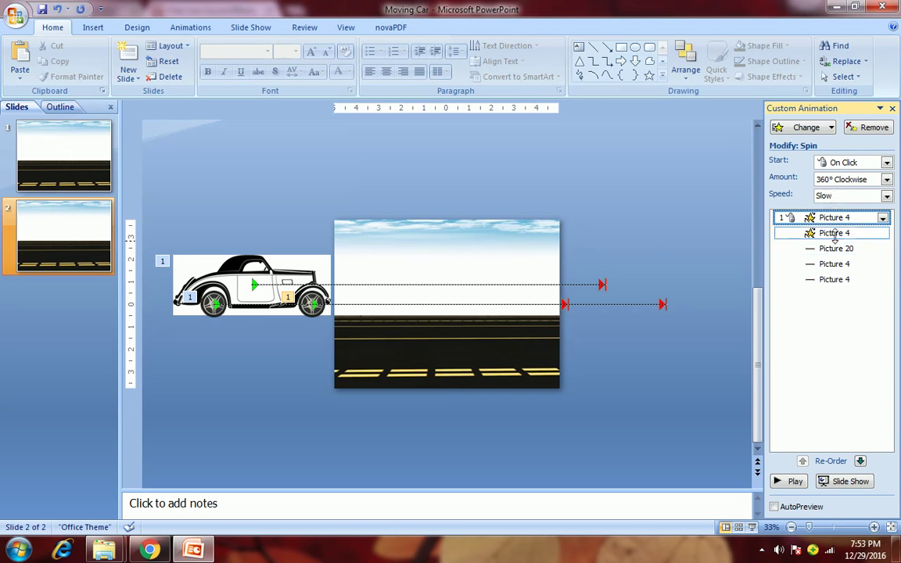
Step: Change the second wheel's Spin speed to Slow
click(831, 233)
click(887, 196)
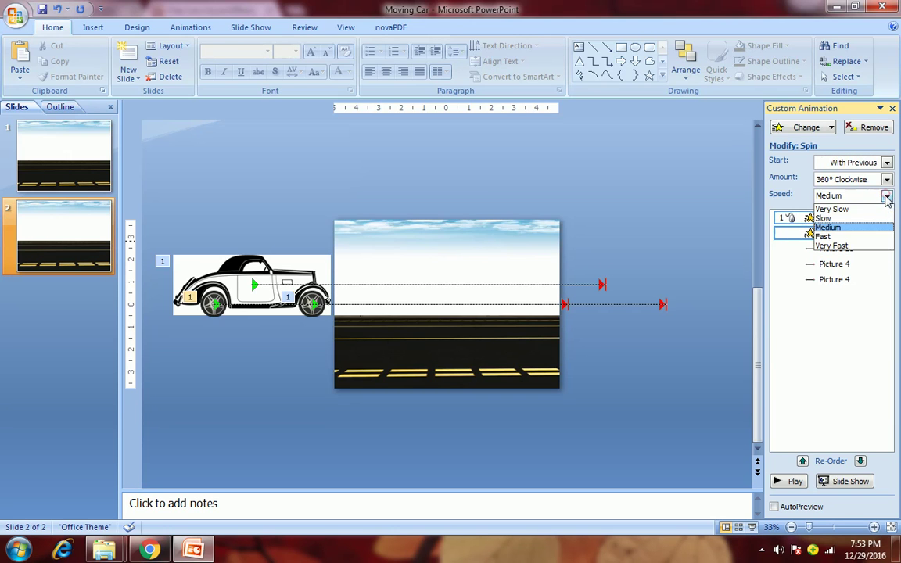
click(861, 206)
click(887, 196)
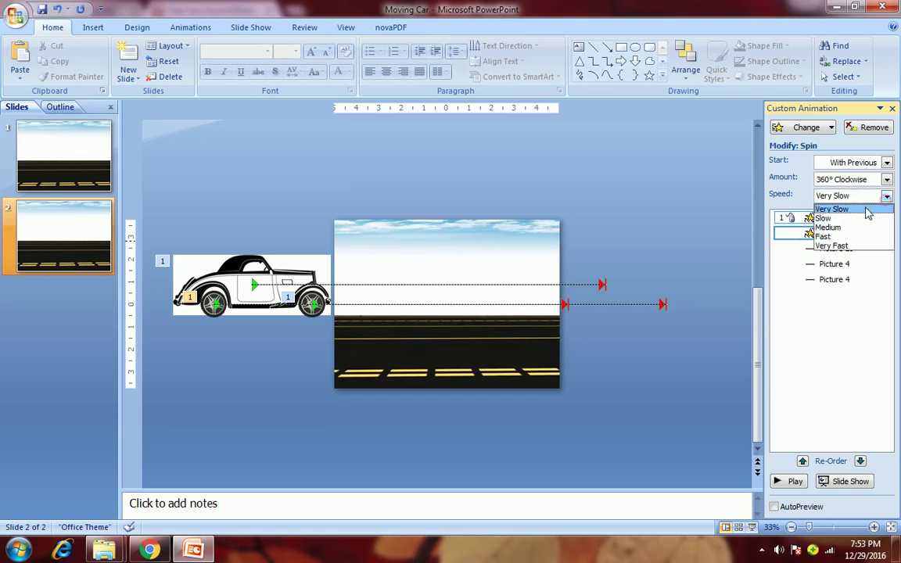
click(856, 218)
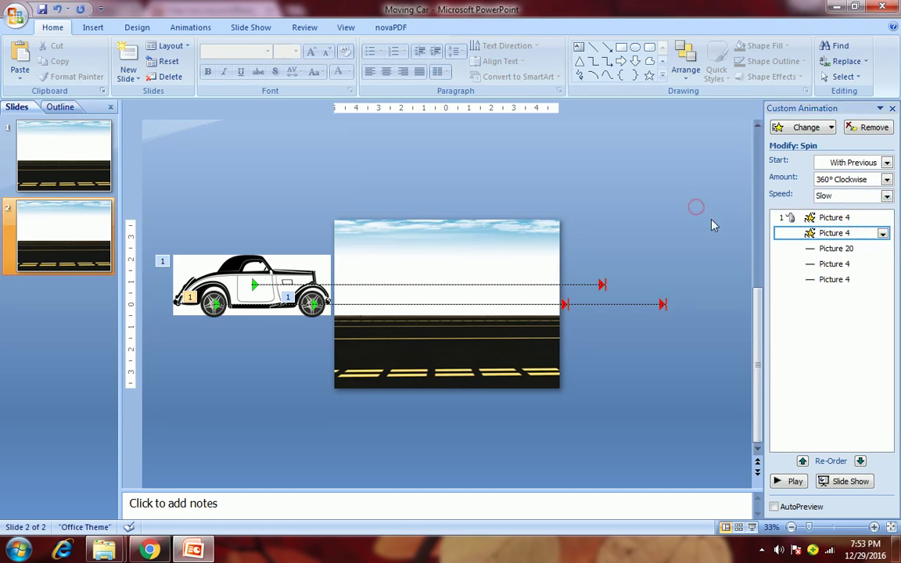